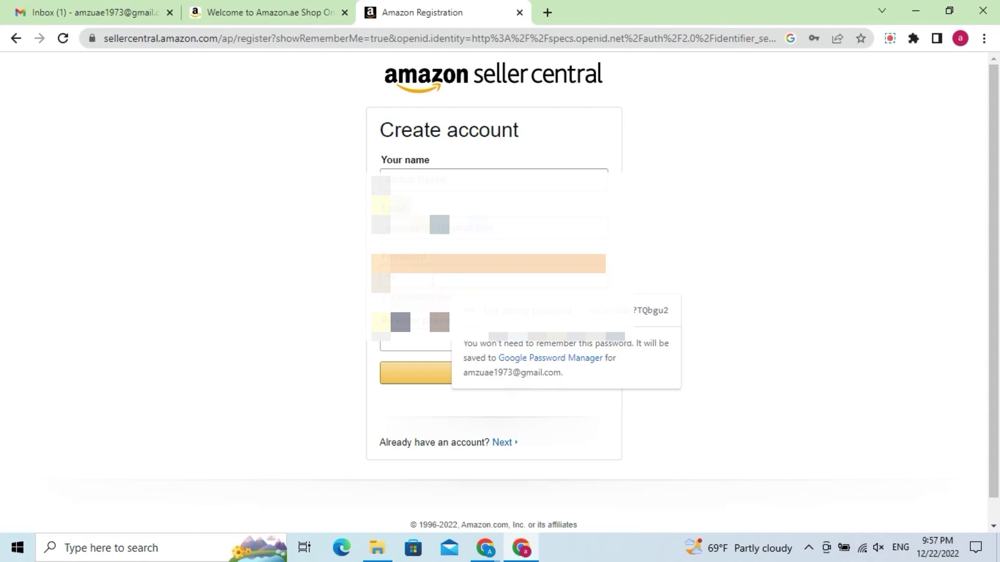
Step: Confirm the account password in Re-enter password and submit the create-account form
left_click(443, 346)
type("••••••")
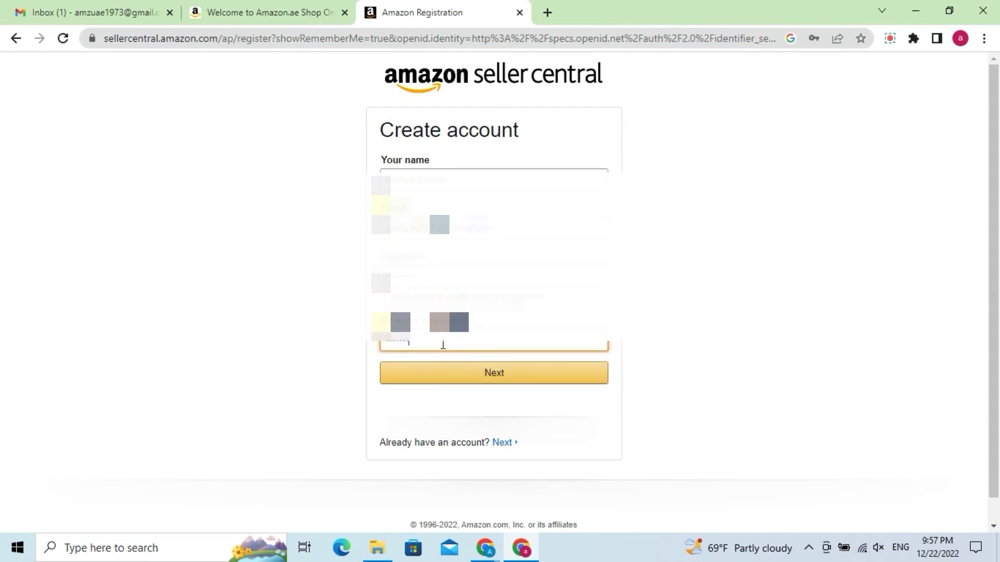
left_click(528, 366)
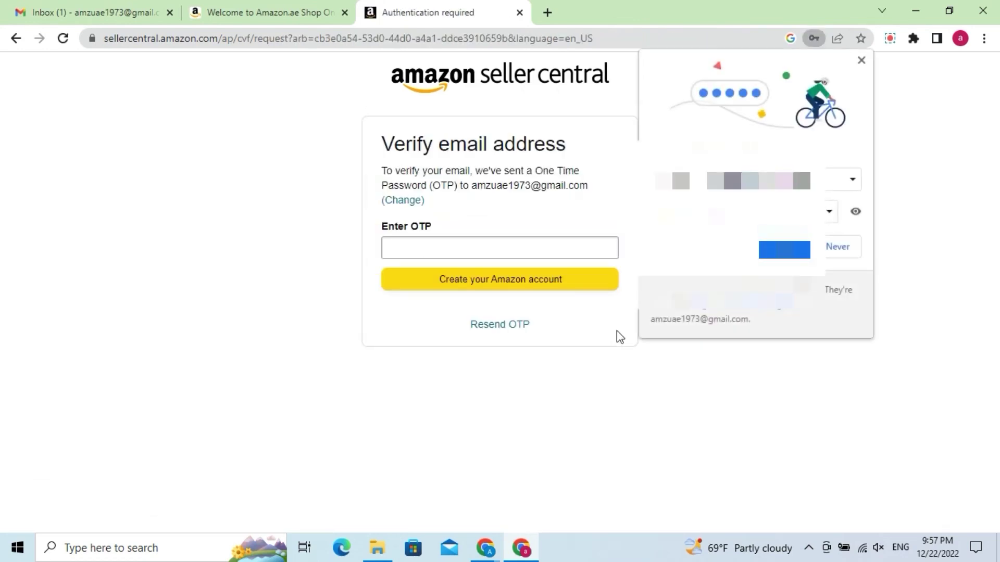
Step: Save the password in Chrome, then open Amazon's verification email in the Gmail inbox
left_click(764, 253)
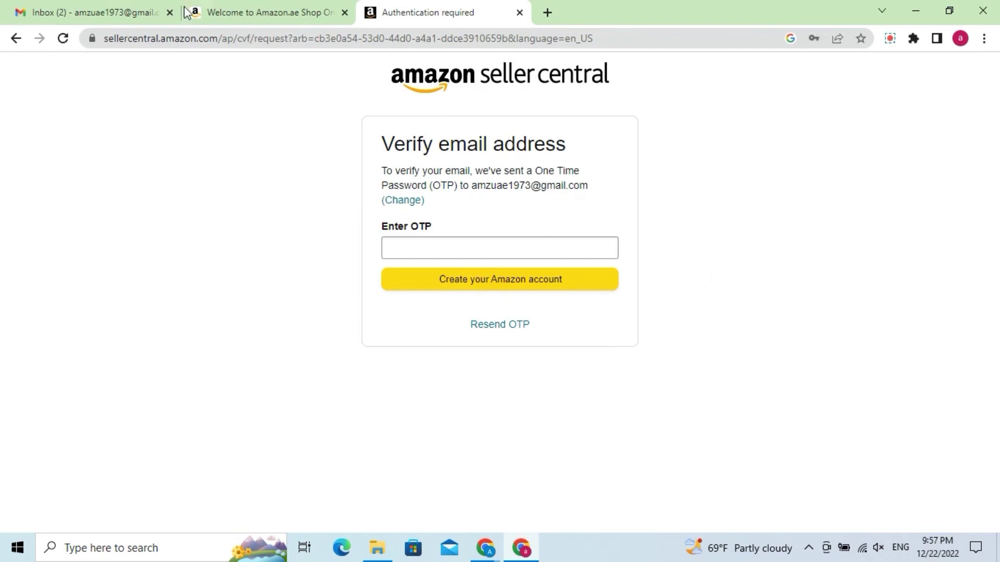
left_click(107, 1)
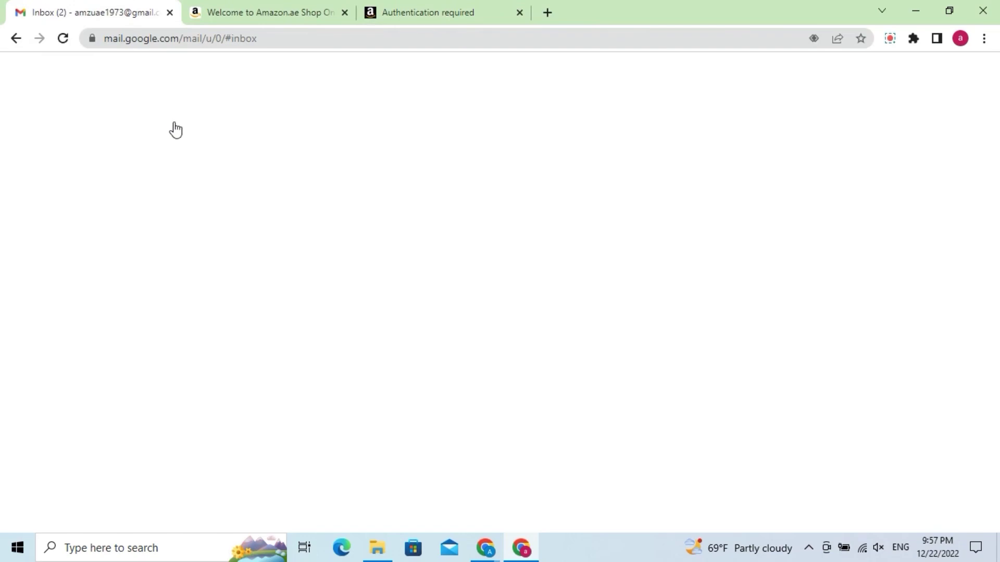
left_click(425, 174)
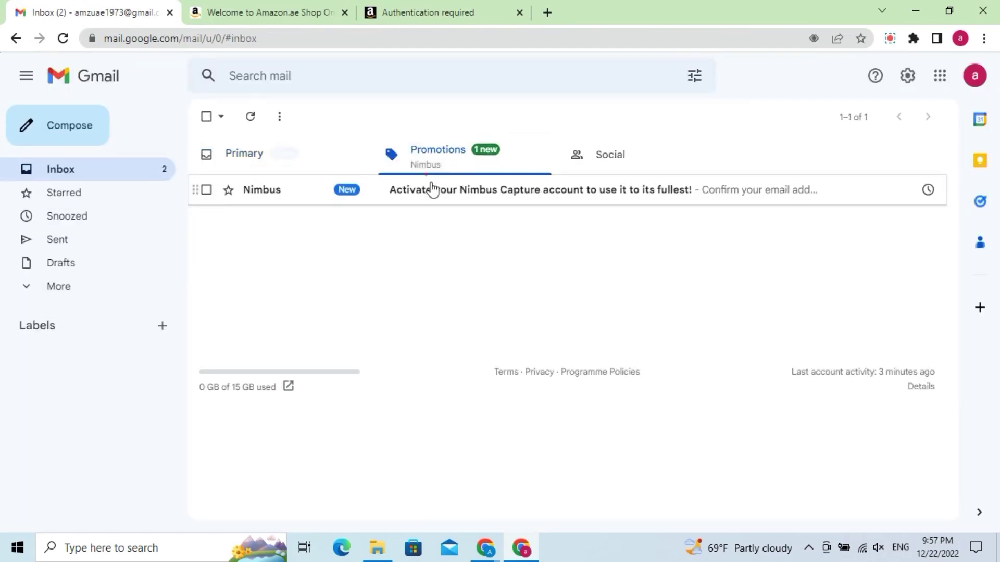
left_click(329, 152)
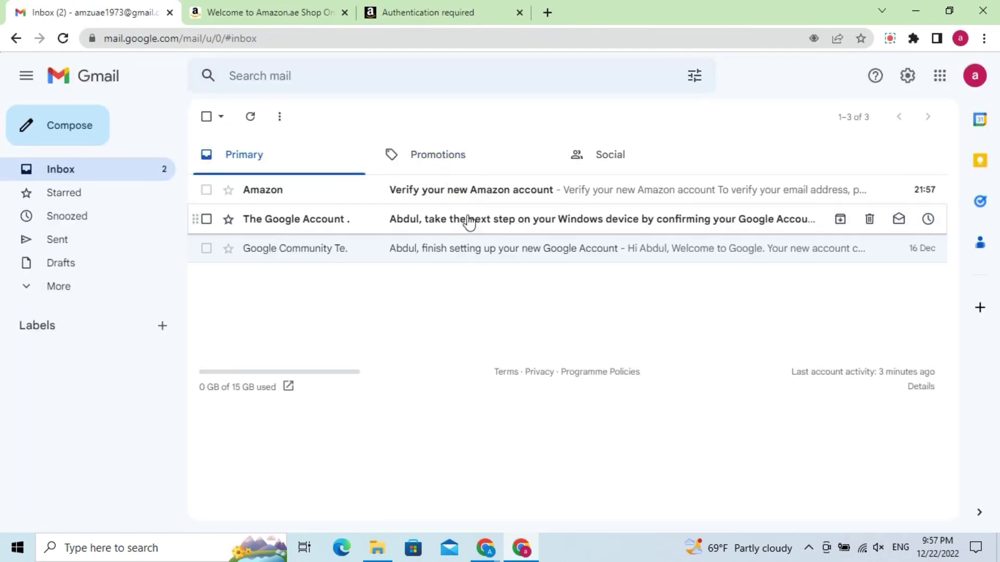
left_click(476, 193)
Step: Copy the one-time code from the email, paste it into Enter OTP, and create the account
double_click(426, 358)
right_click(435, 360)
left_click(448, 369)
left_click(428, 12)
left_click(433, 247)
key("ctrl+v")
left_click(468, 285)
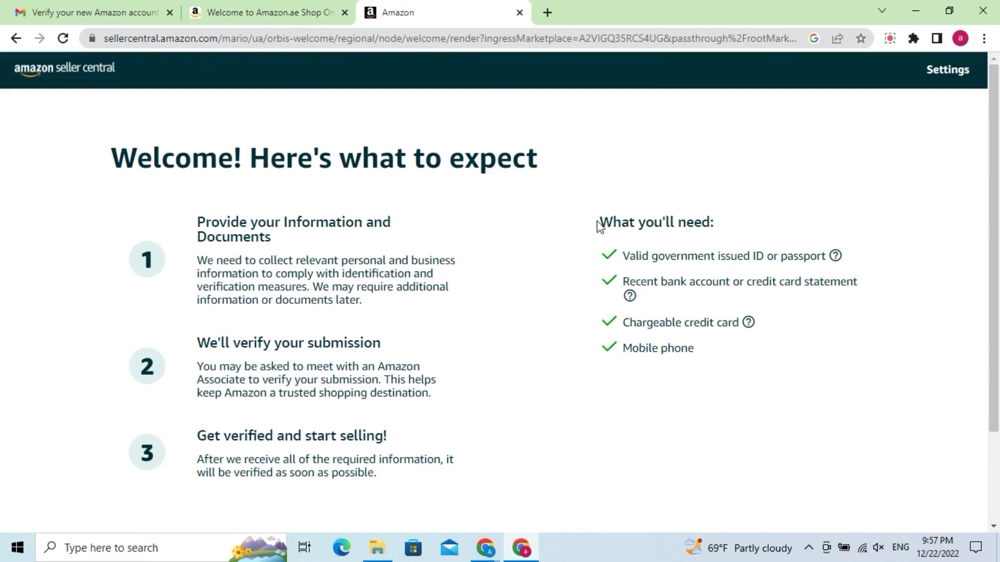
Step: Review the ID/passport and bank statement requirements on the Welcome page, then begin registration
left_click_drag(599, 224, 734, 223)
left_click_drag(641, 255, 818, 256)
left_click_drag(657, 283, 831, 285)
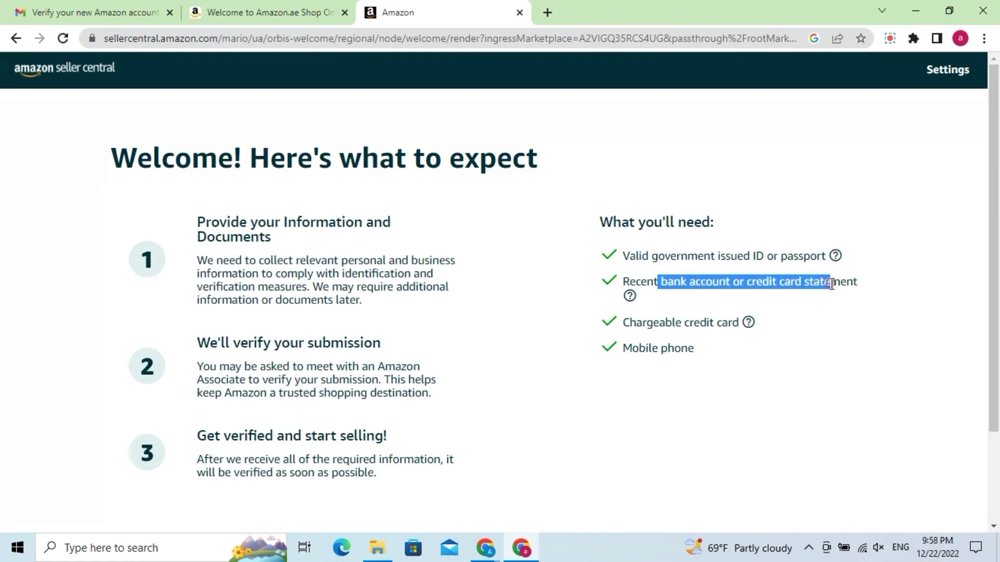
left_click(631, 348)
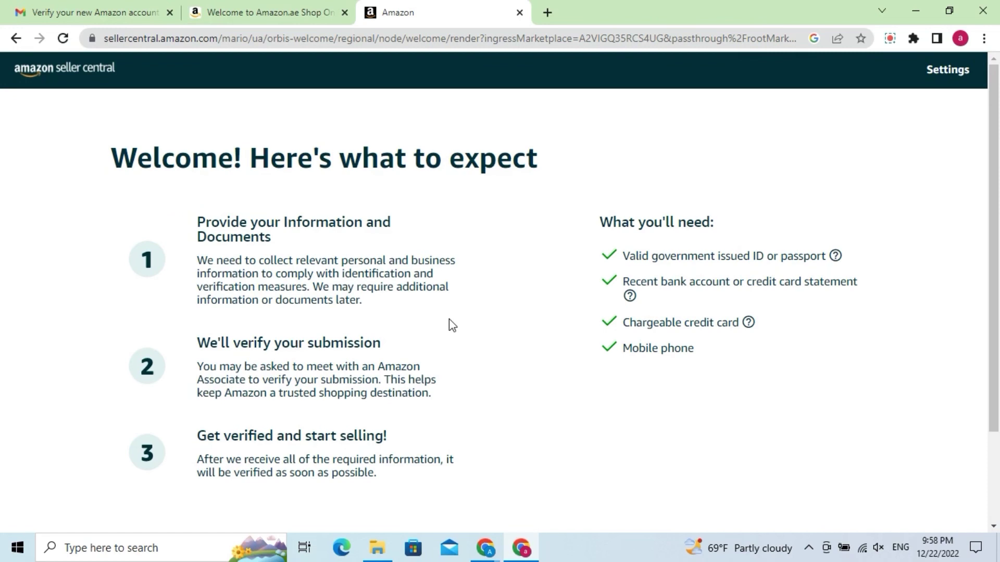
scroll(452, 324, "down", 3)
left_click(484, 435)
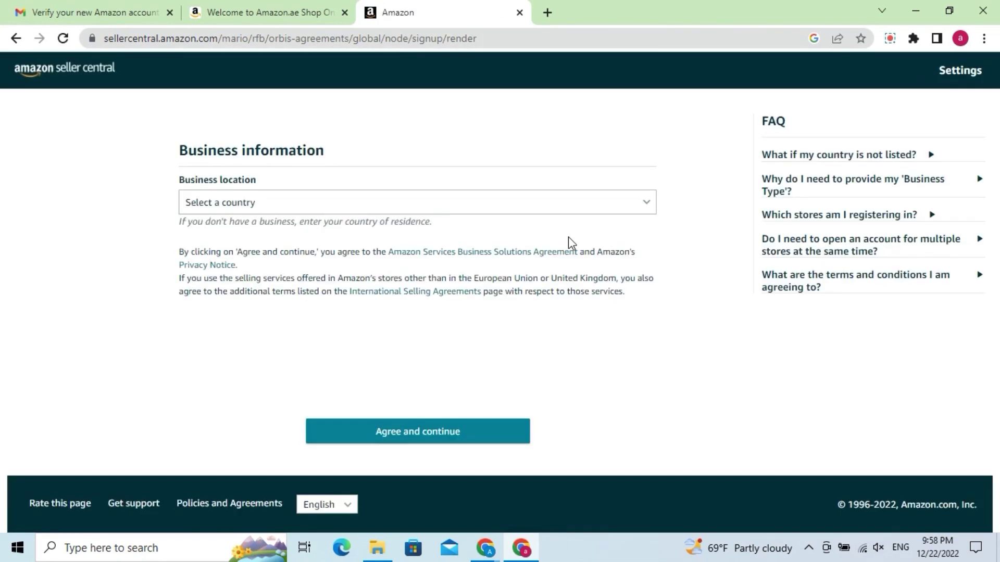
Step: Choose United Arab Emirates as business location and 'None, I am an individual' as business type
left_click(435, 209)
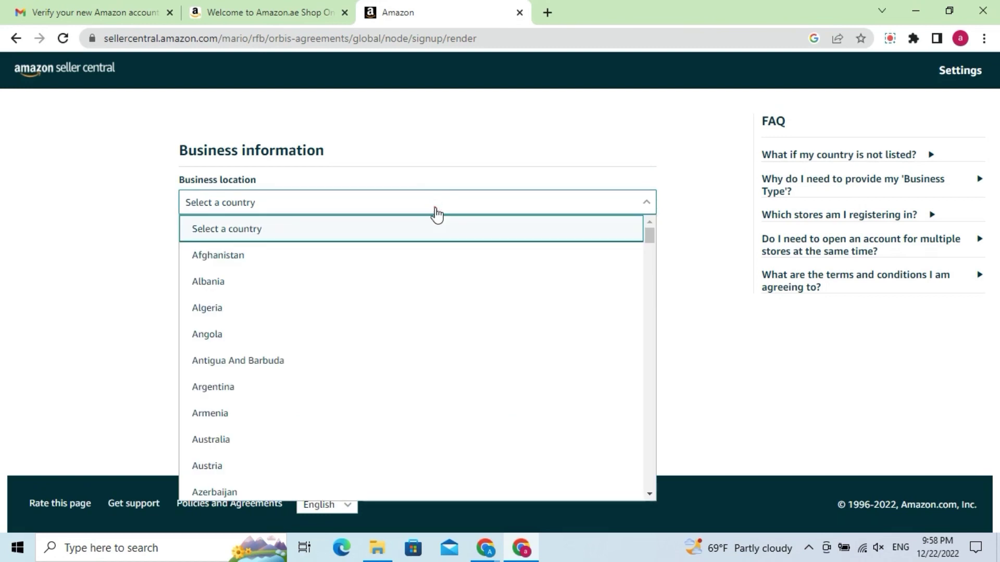
key("u")
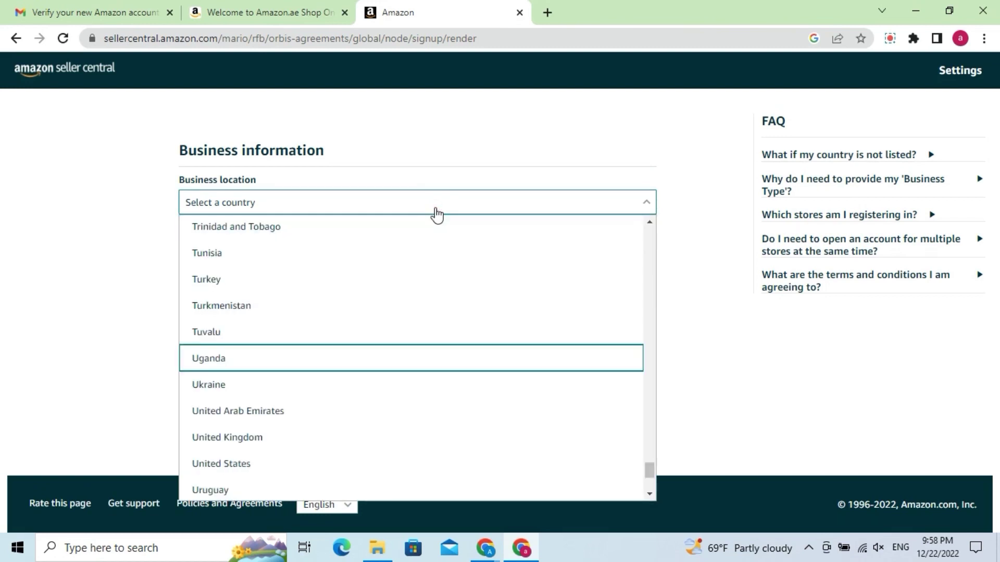
left_click(305, 410)
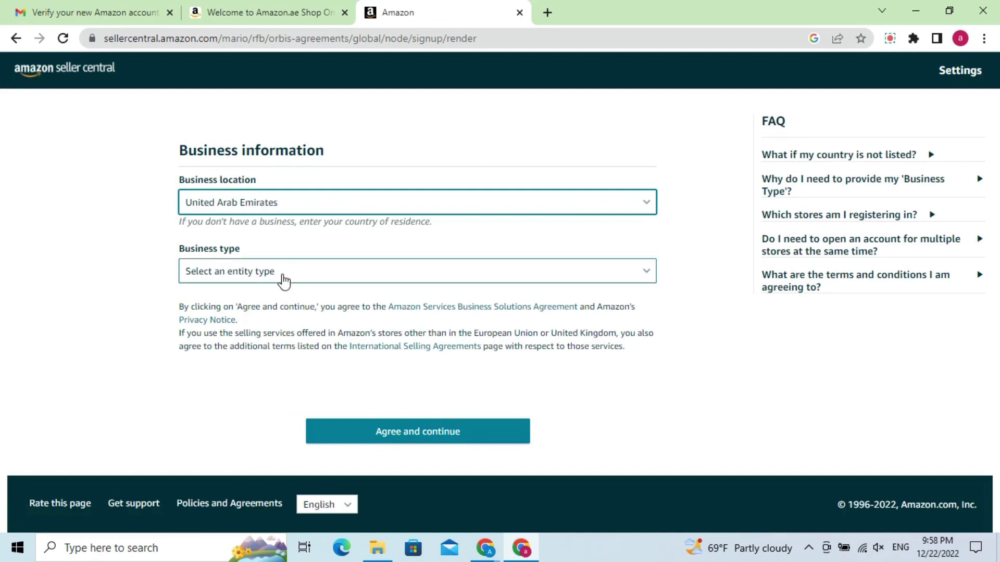
left_click(285, 277)
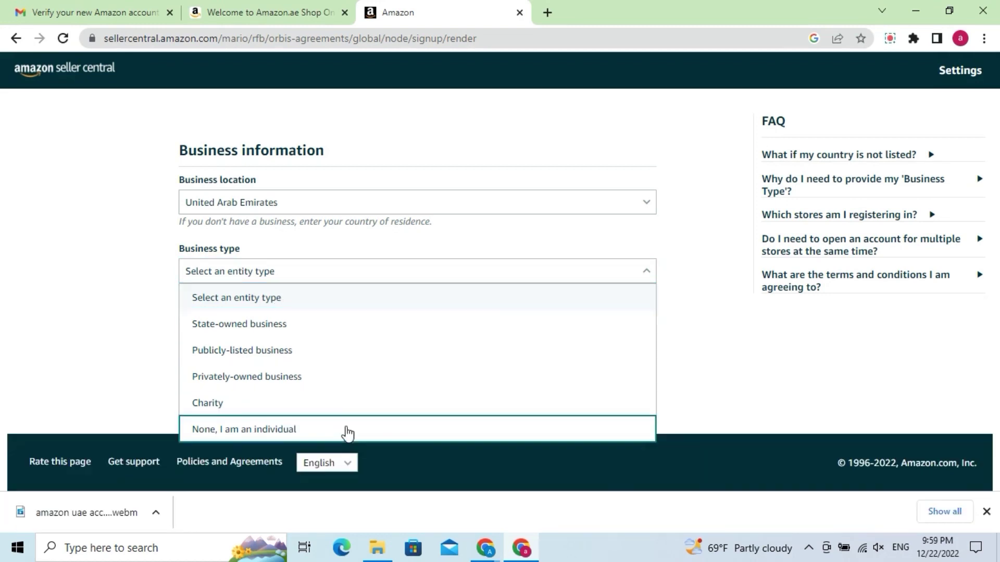
left_click(346, 429)
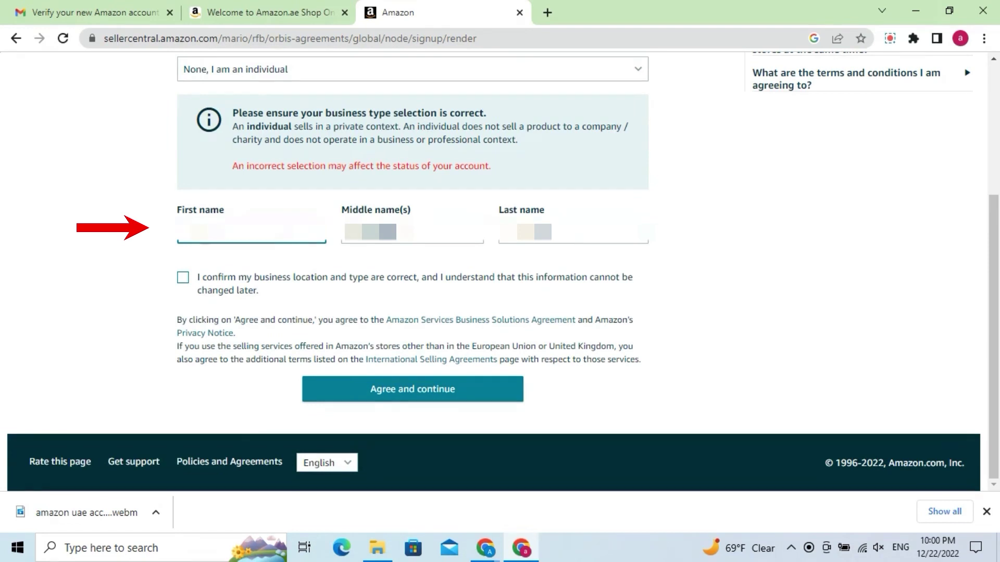
Step: Fill in the seller's middle and last names, tick the confirmation box, and agree and continue
left_click(411, 232)
left_click(573, 232)
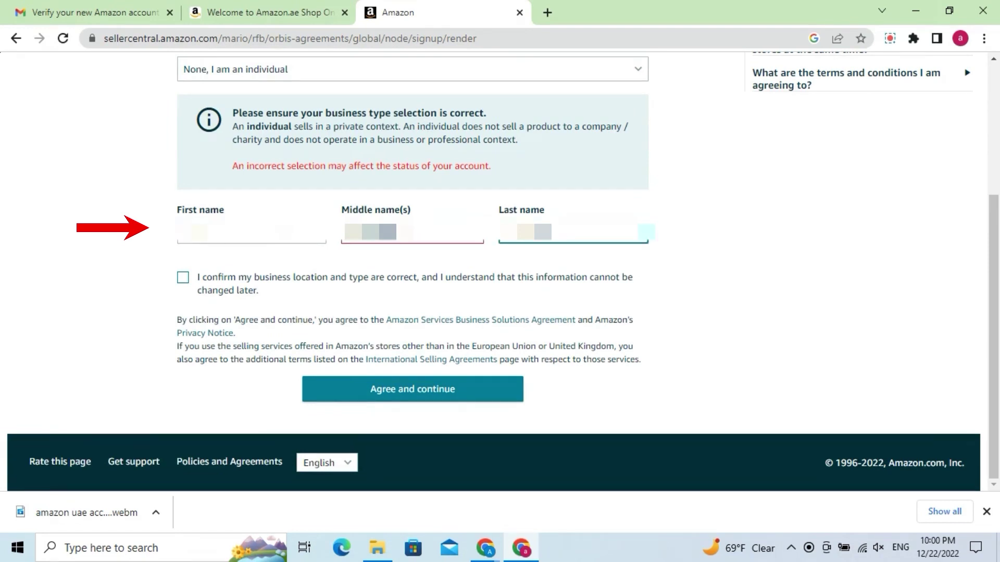
type("A")
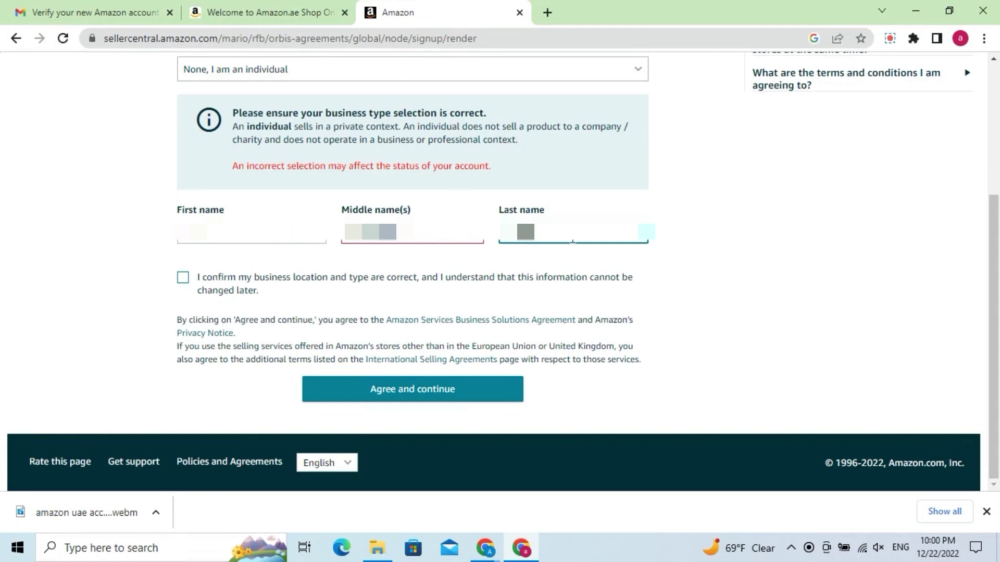
left_click_drag(573, 242, 492, 245)
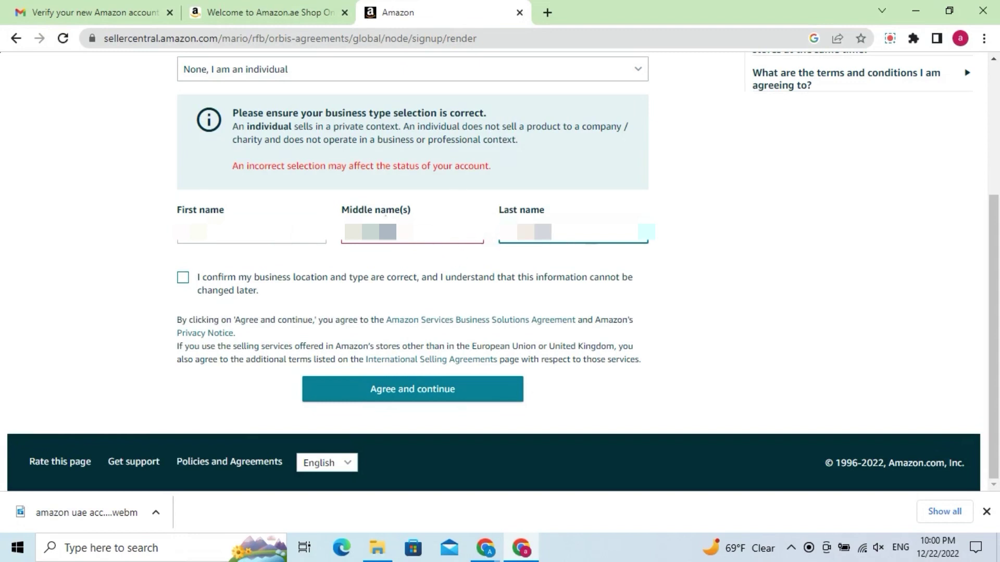
left_click(387, 231)
key("Tab")
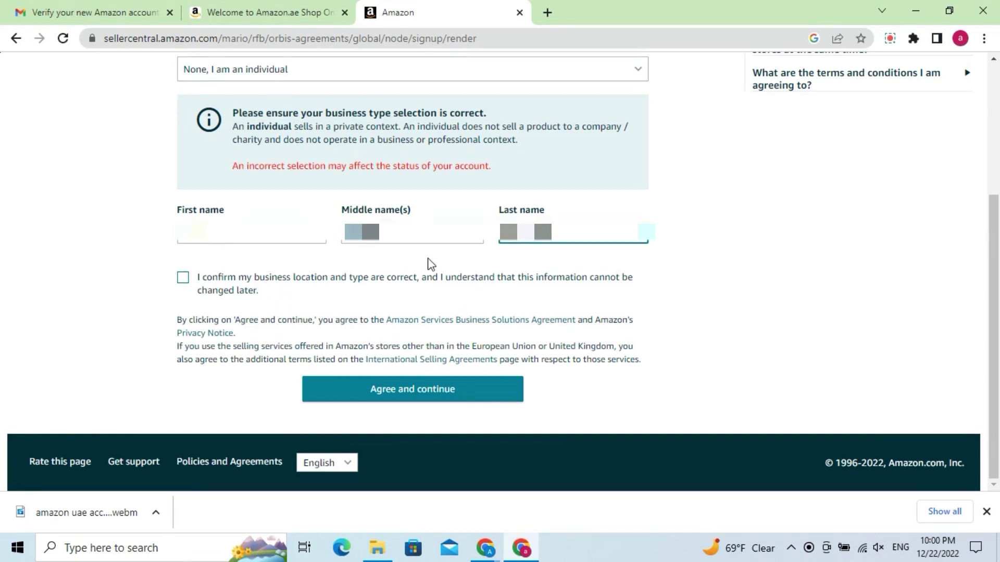
left_click(184, 279)
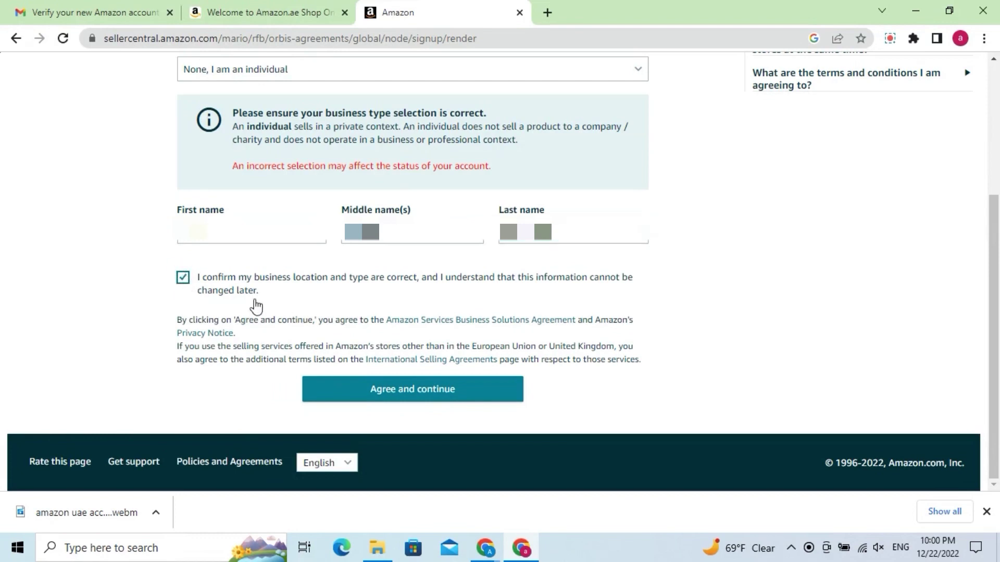
left_click(409, 400)
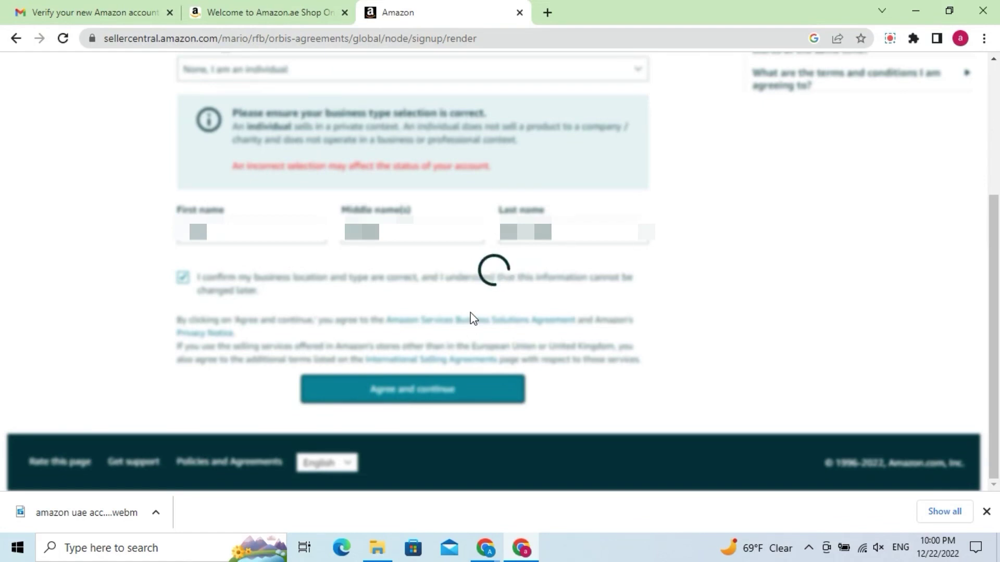
Step: Dismiss the downloads bar and set the country of citizenship to Pakistan
scroll(476, 293, "up", 1)
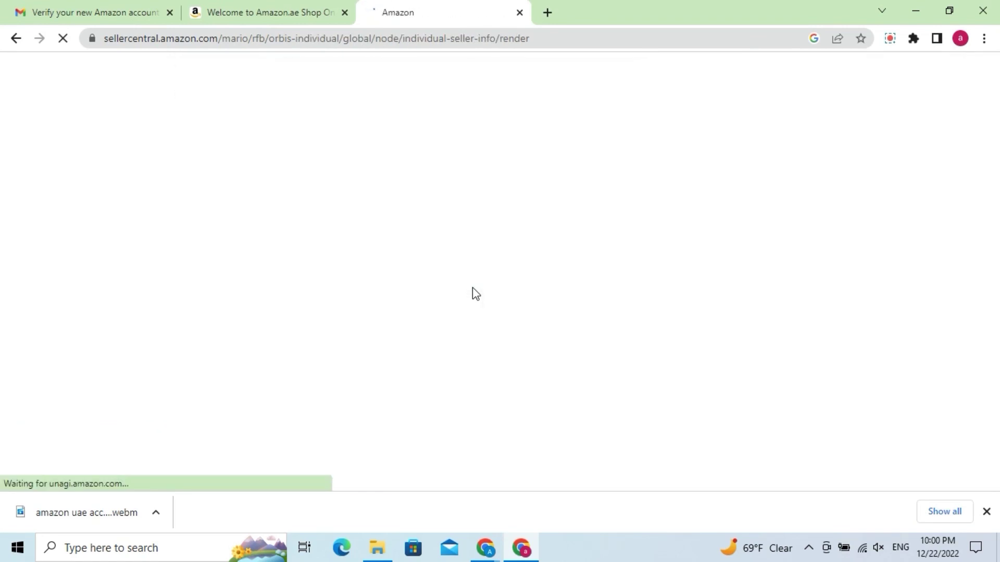
left_click(986, 512)
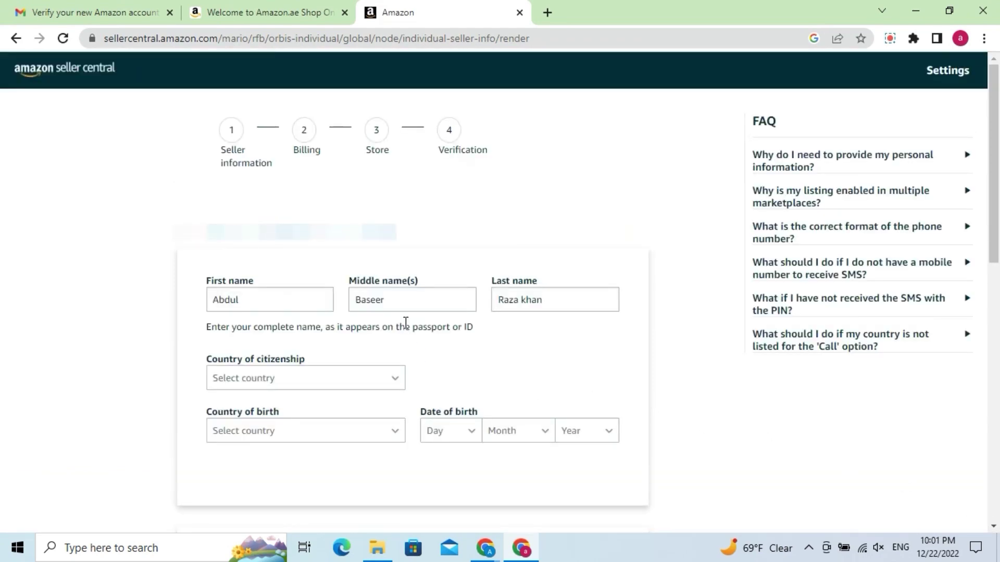
scroll(405, 321, "down", 1)
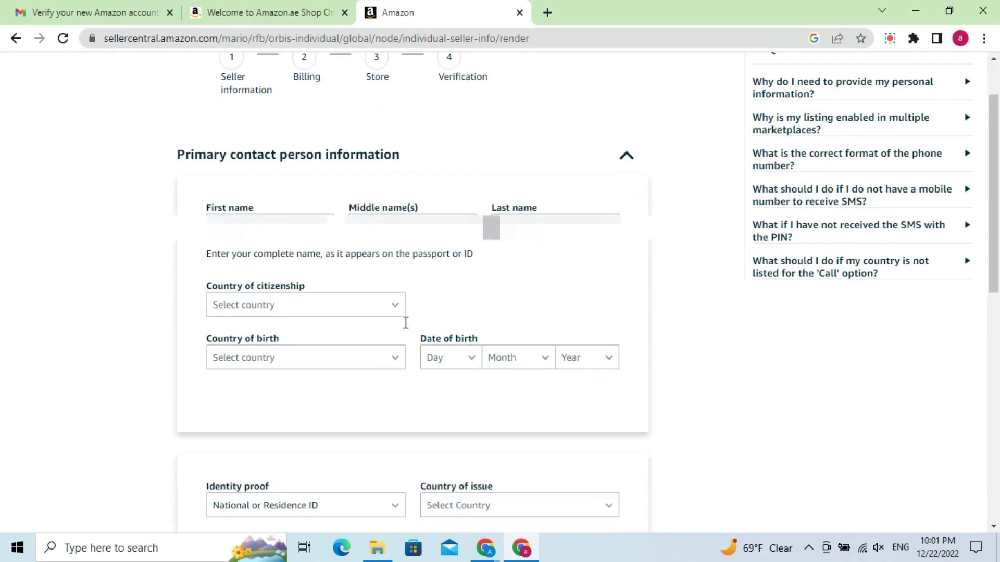
left_click(267, 305)
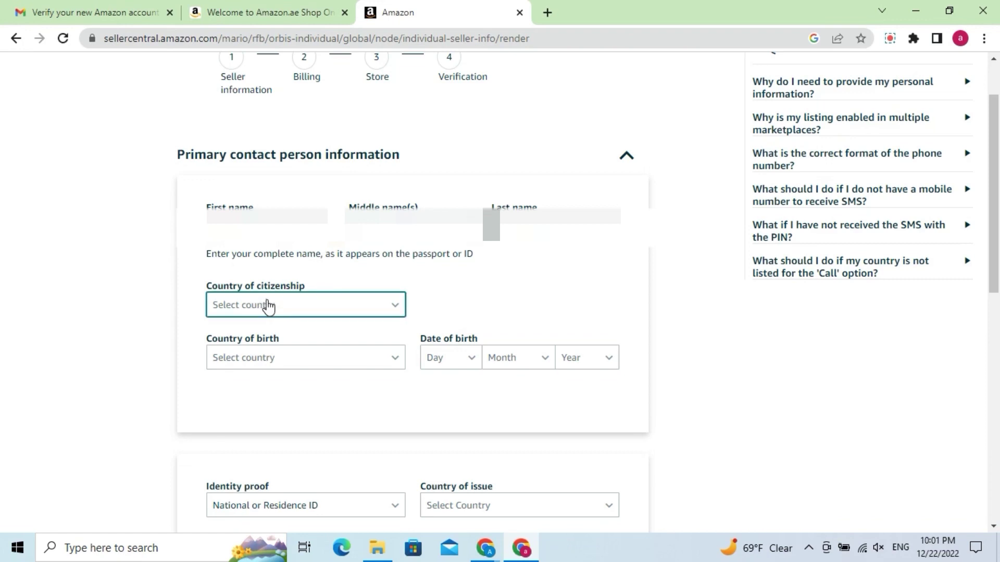
key("p")
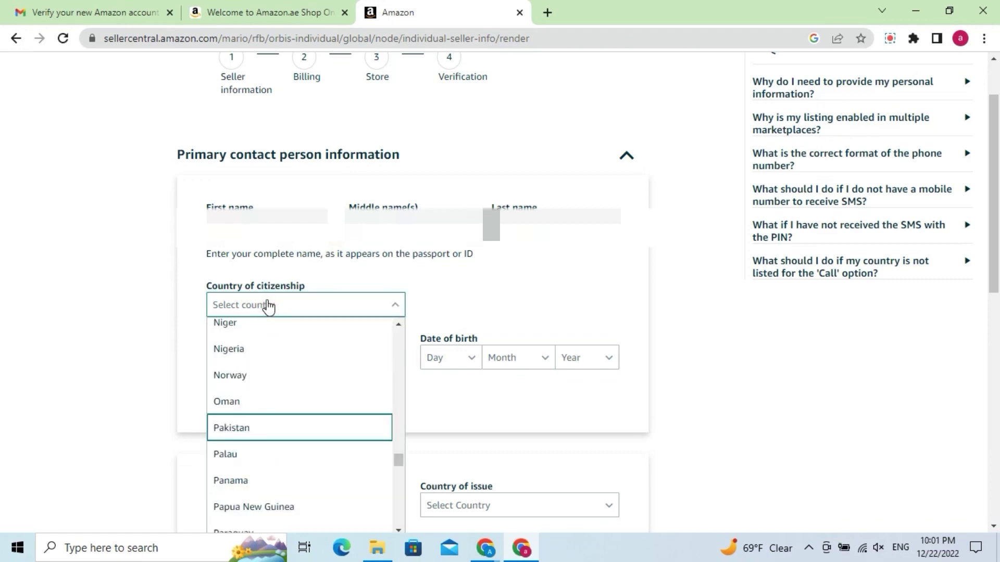
left_click(271, 423)
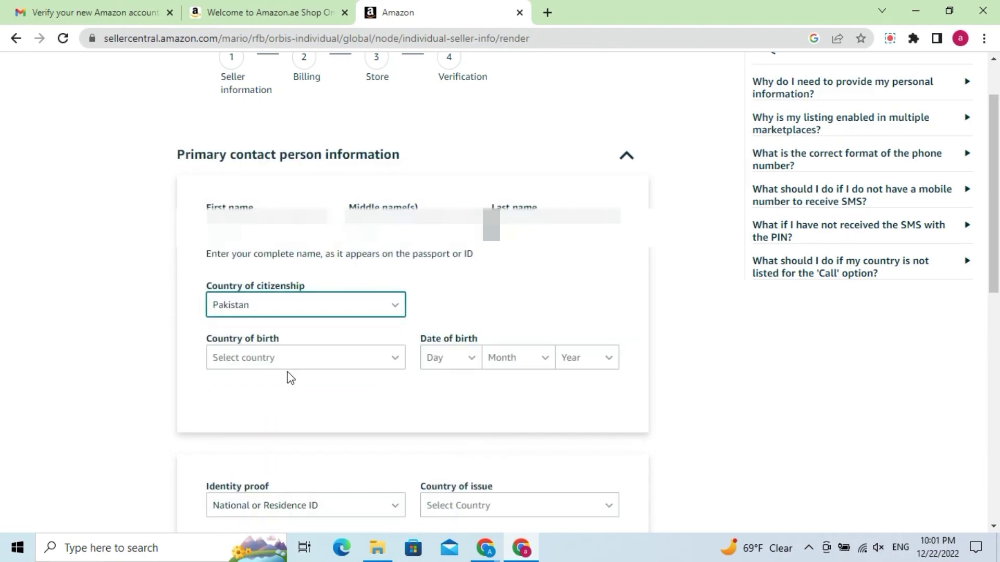
Step: Set the country of birth to Pakistan
left_click(293, 367)
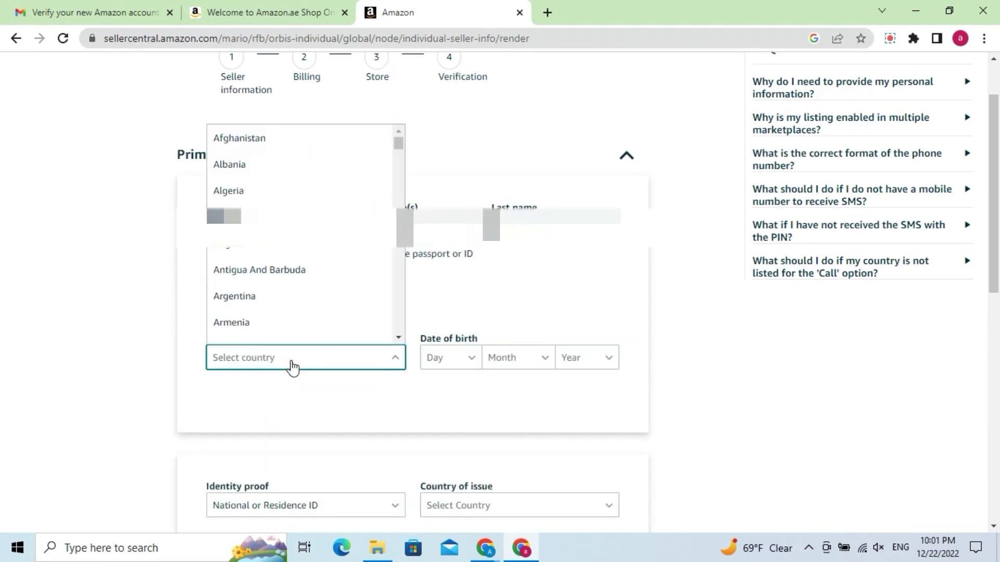
key("p")
key("k")
key("p")
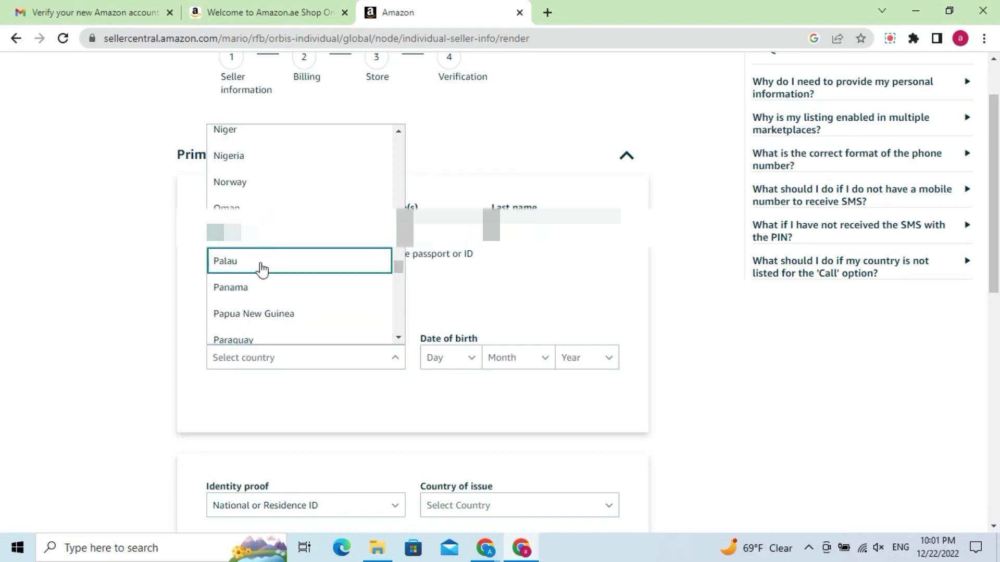
left_click(264, 245)
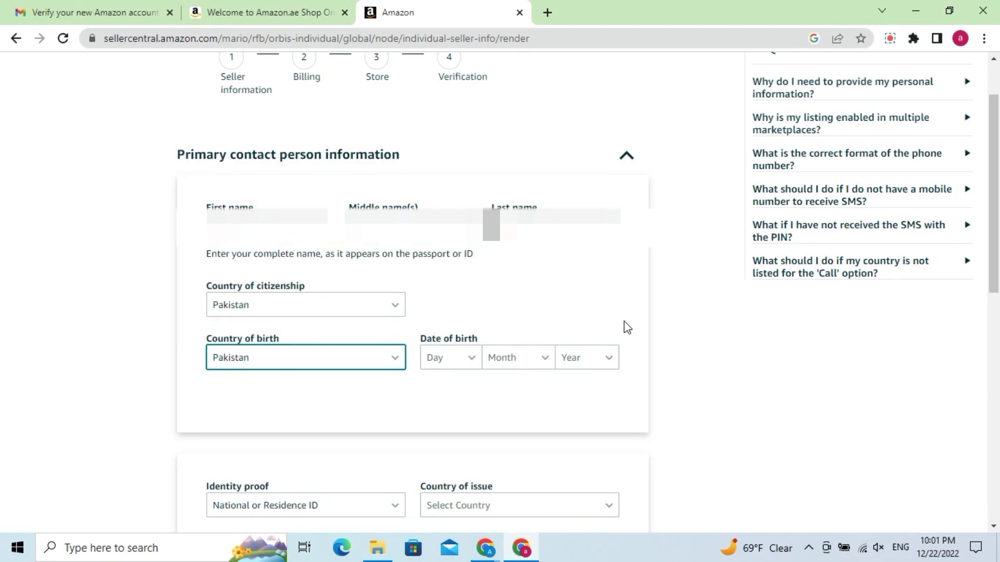
scroll(679, 293, "down", 4)
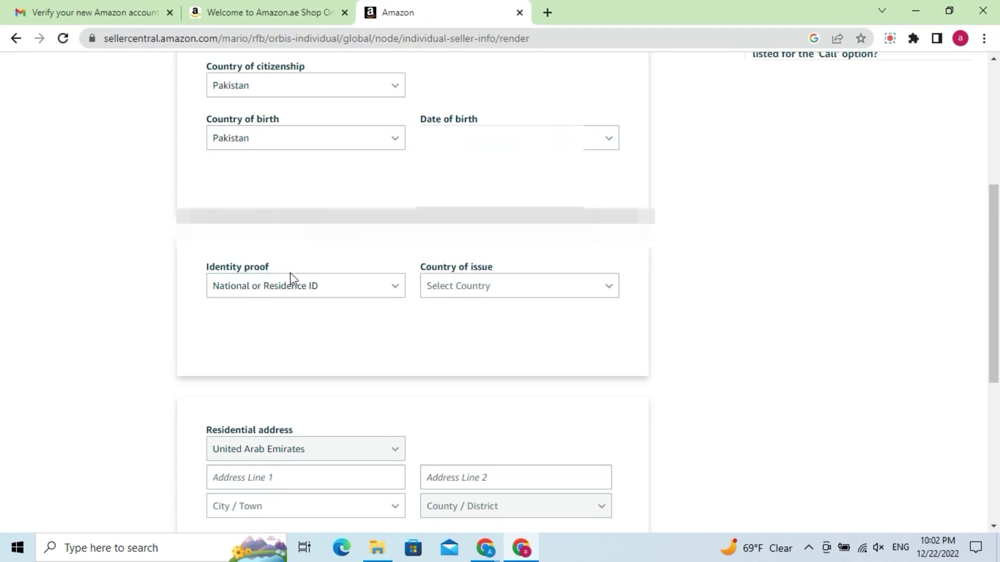
Step: Select National or Residence ID as identity proof, issued by United Arab Emirates
left_click(317, 300)
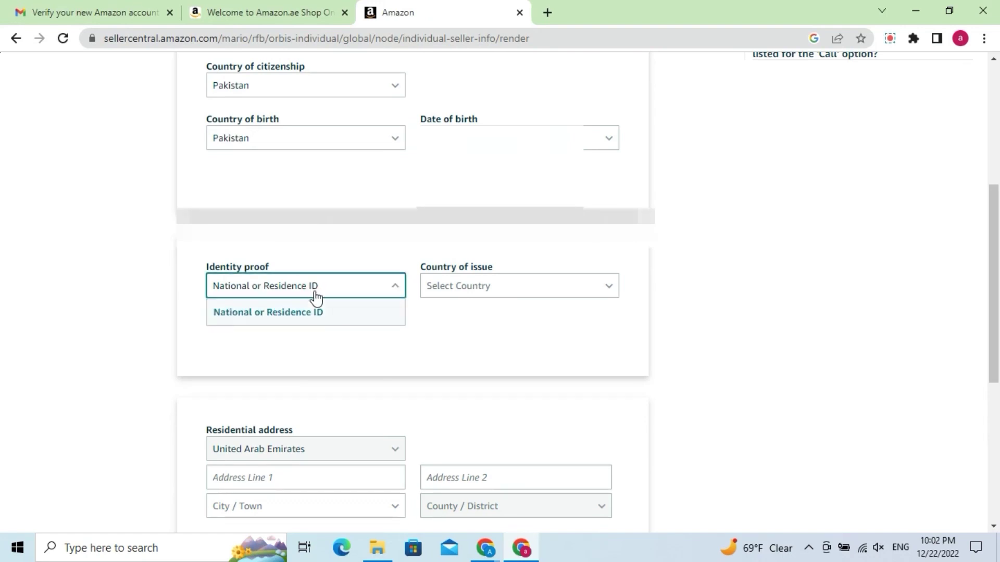
left_click(309, 315)
left_click(441, 297)
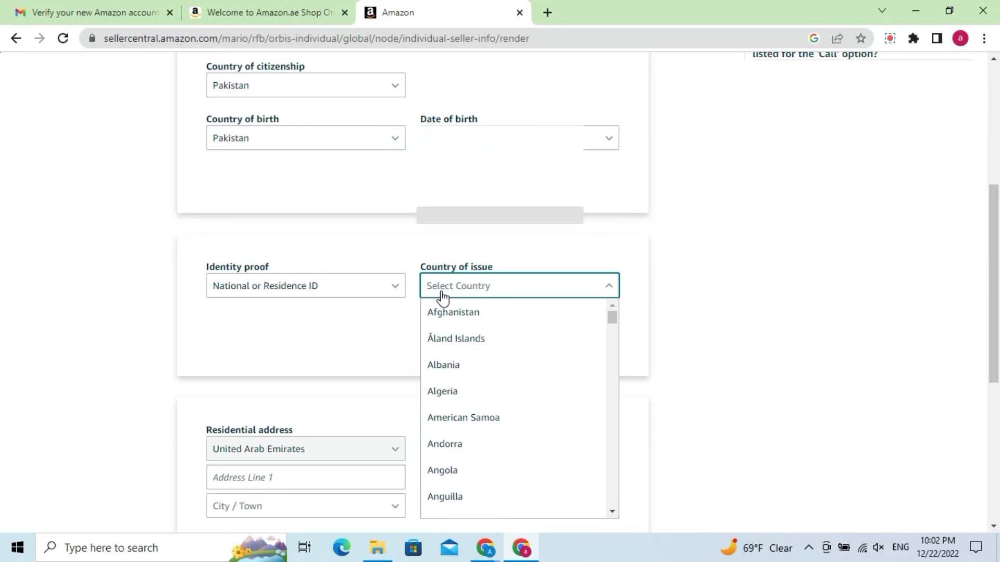
key("u")
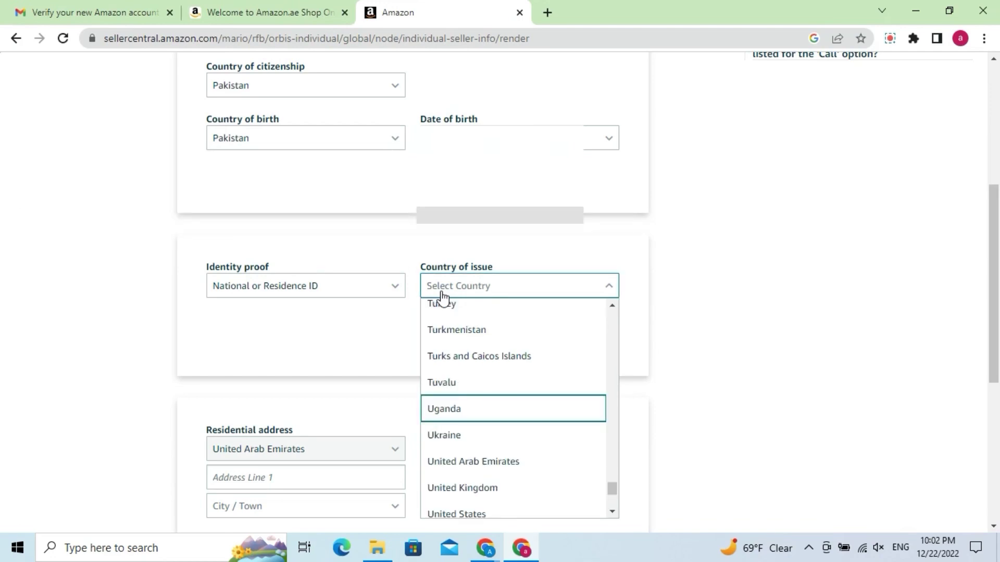
left_click(508, 465)
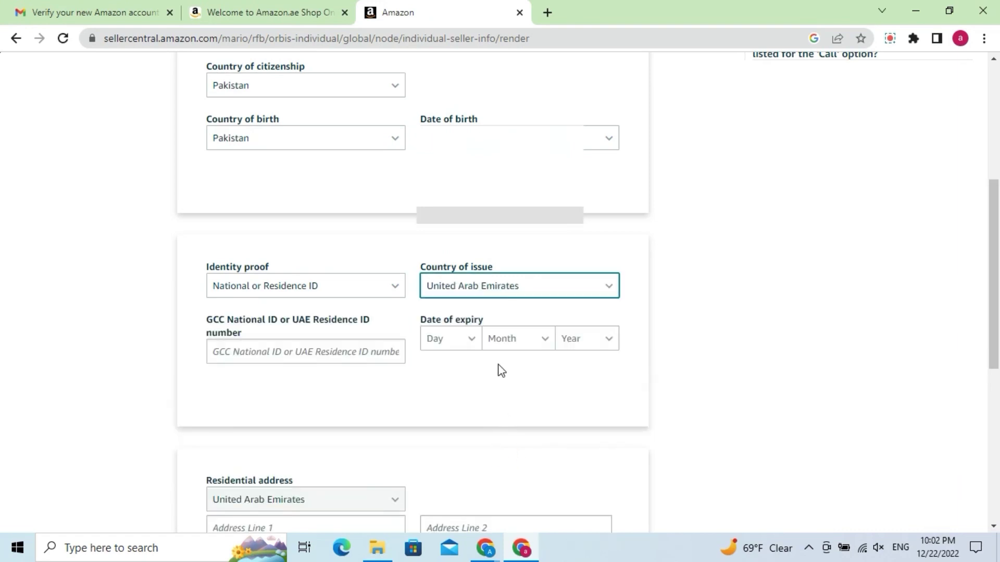
Step: Enter the ID number, its expiry date and the date of birth
left_click(319, 353)
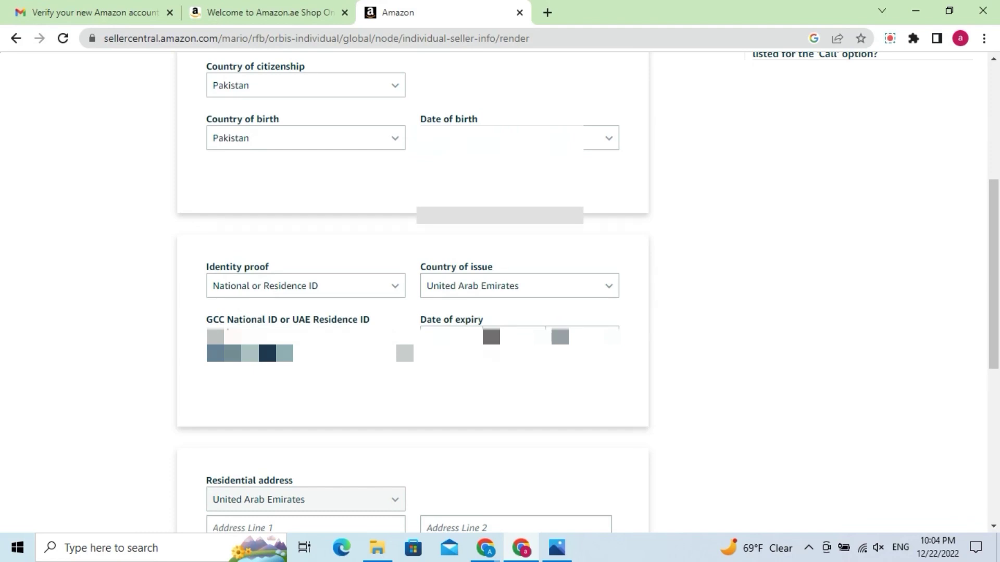
scroll(586, 292, "down", 2)
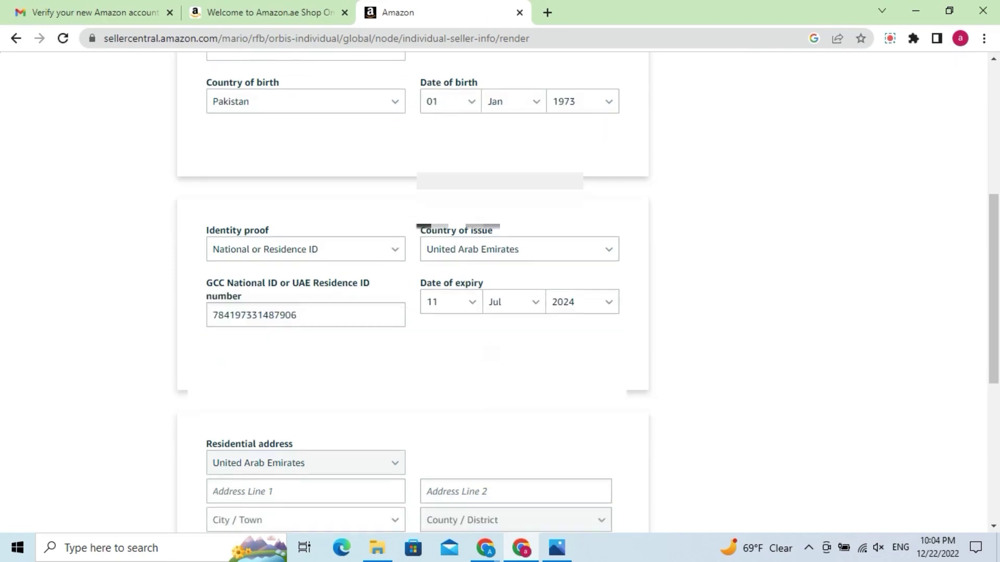
scroll(412, 291, "down", 2)
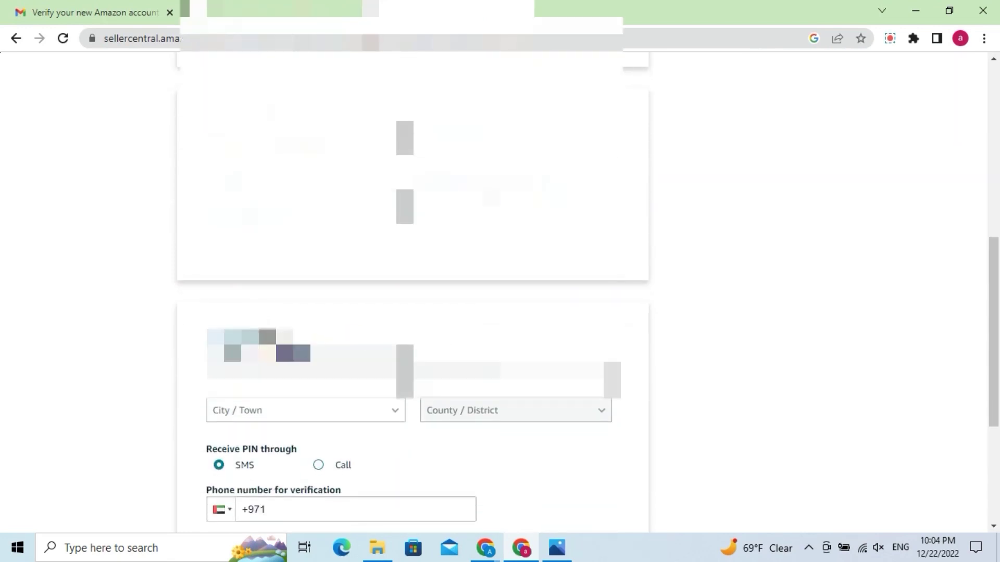
Step: Enter 'Street' as Address Line 1 and choose Sharjah as the emirate
left_click(284, 386)
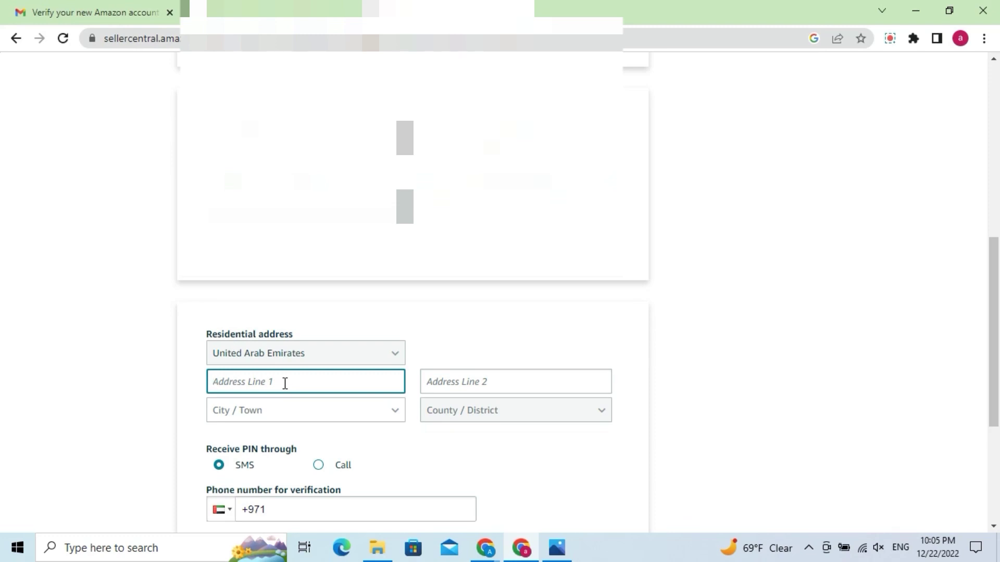
type("Street")
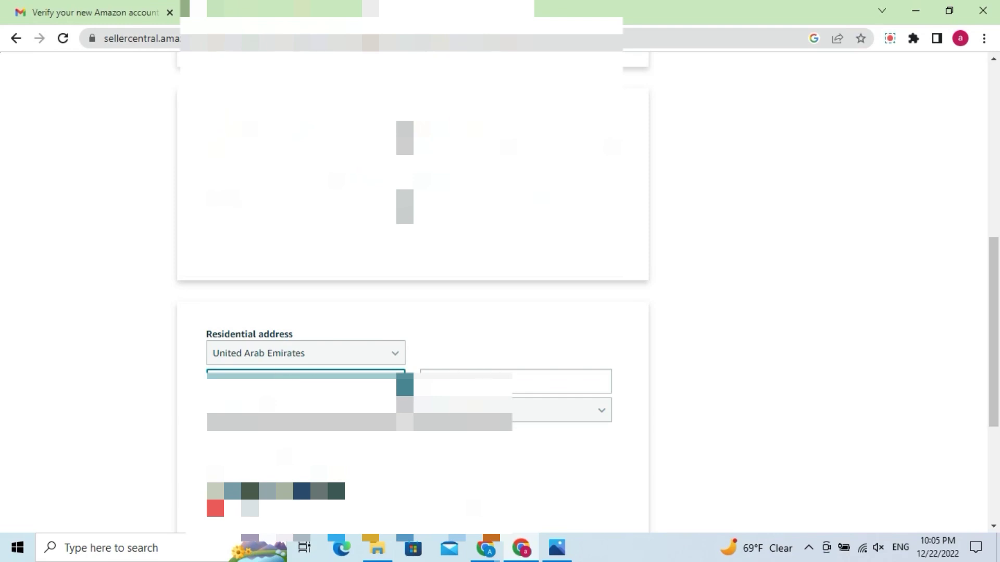
left_click(302, 411)
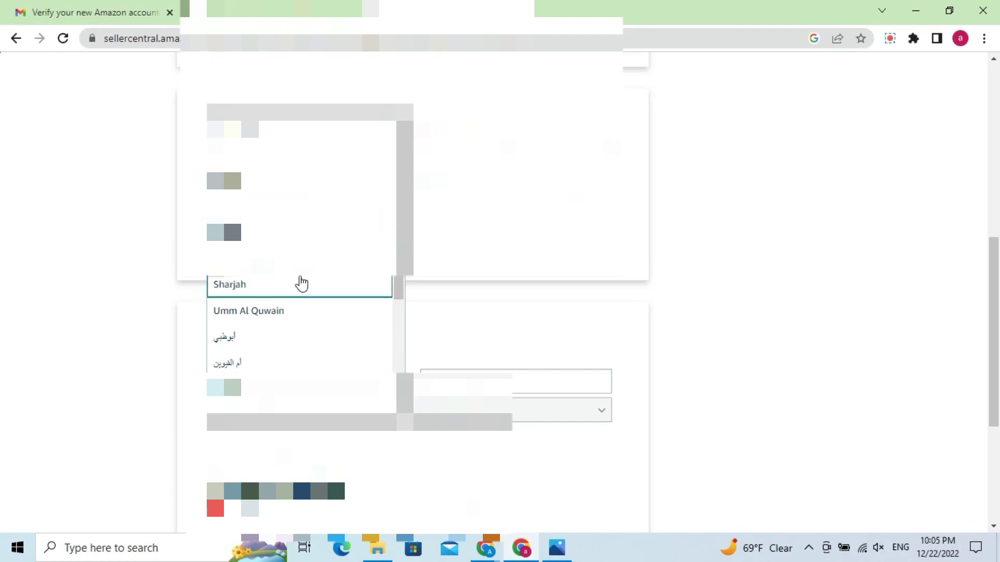
scroll(302, 313, "down", 2)
scroll(306, 320, "down", 5)
scroll(313, 302, "up", 7)
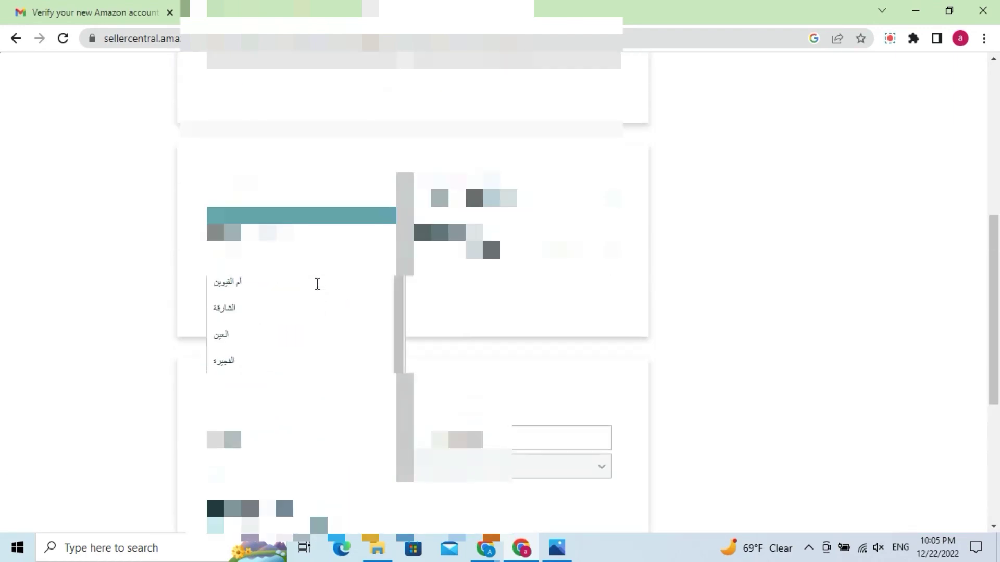
left_click(400, 332)
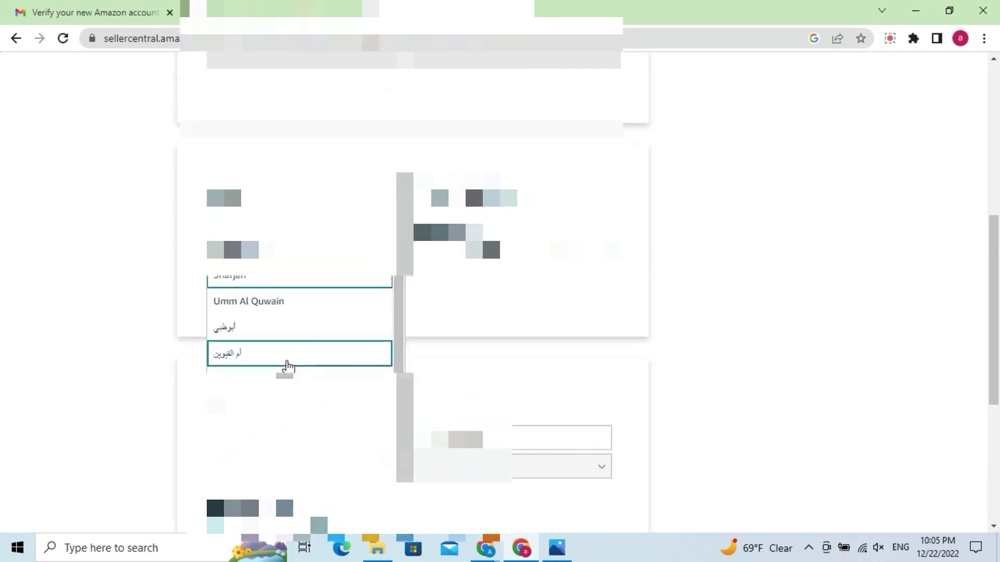
left_click(280, 372)
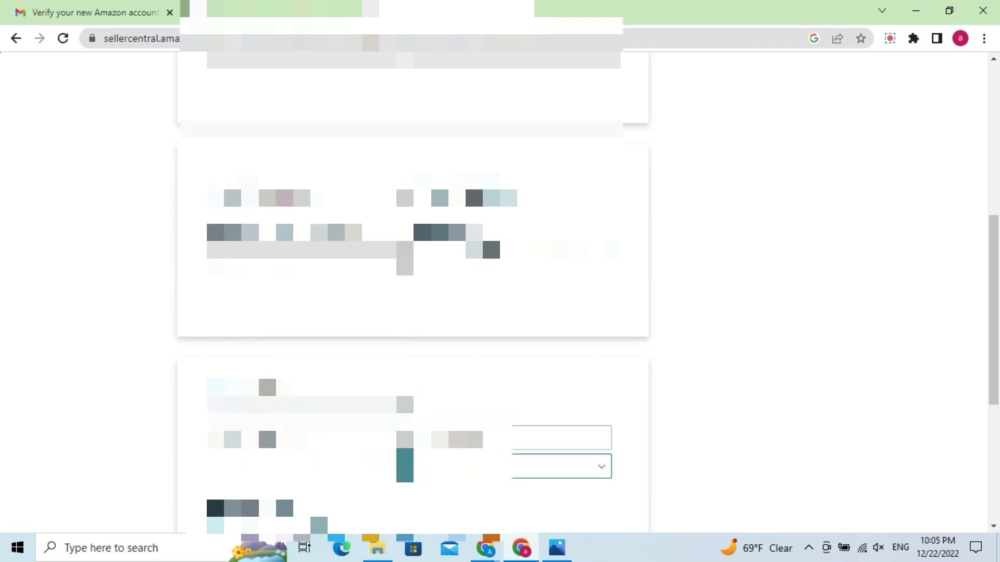
Step: Pick a district within Sharjah from the County/District list
left_click(552, 466)
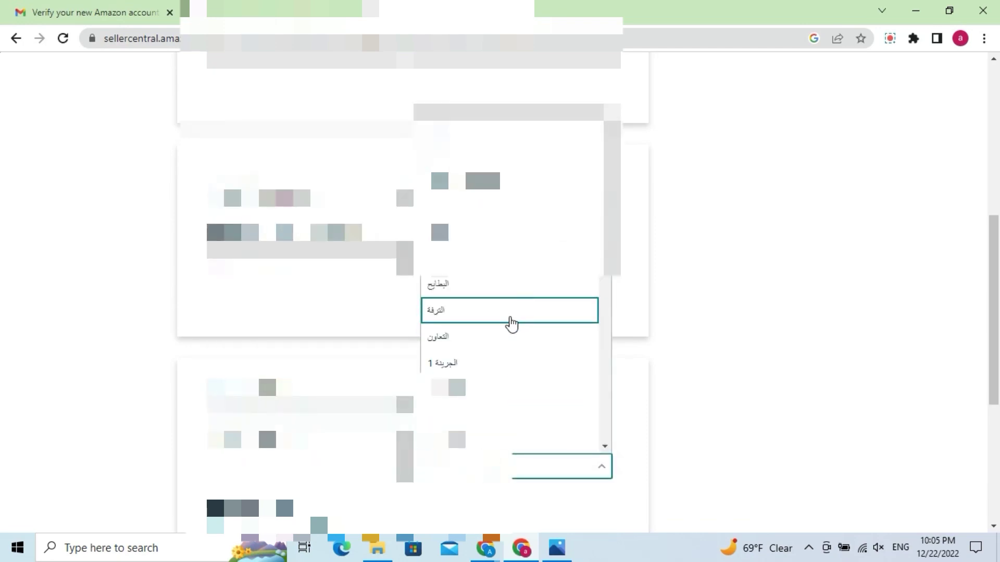
scroll(513, 313, "down", 6)
scroll(513, 313, "down", 5)
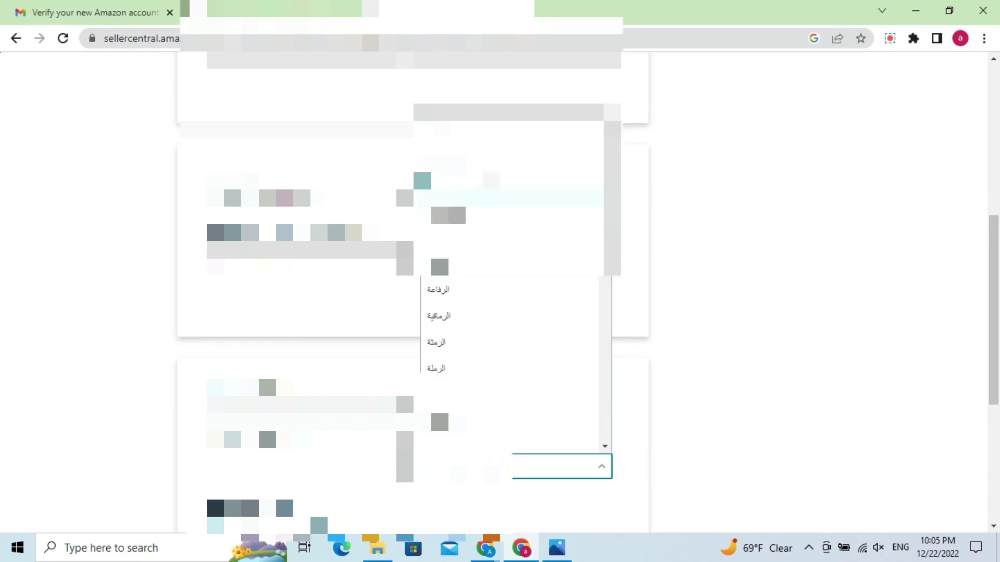
scroll(482, 347, "down", 10)
scroll(490, 371, "down", 10)
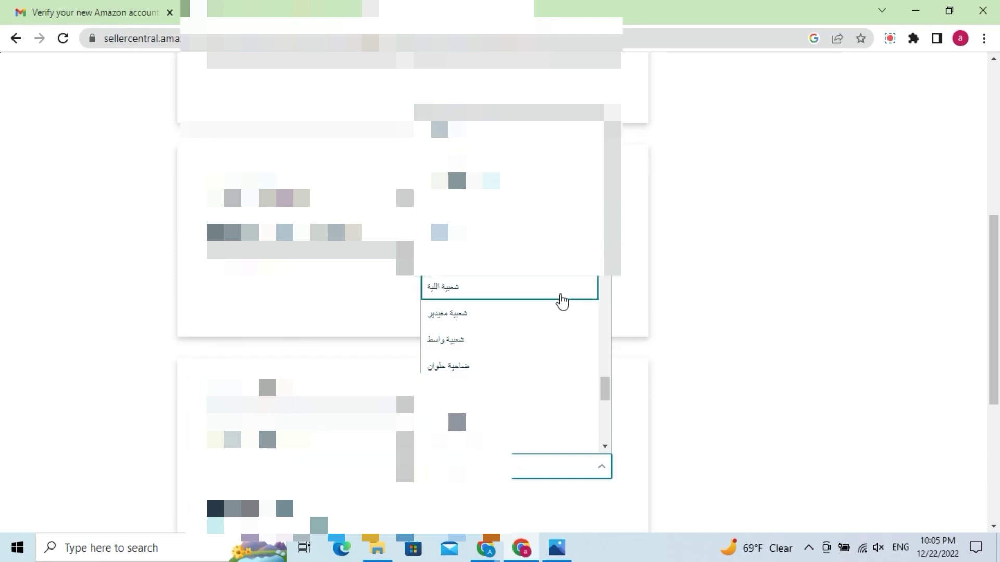
scroll(553, 323, "down", 10)
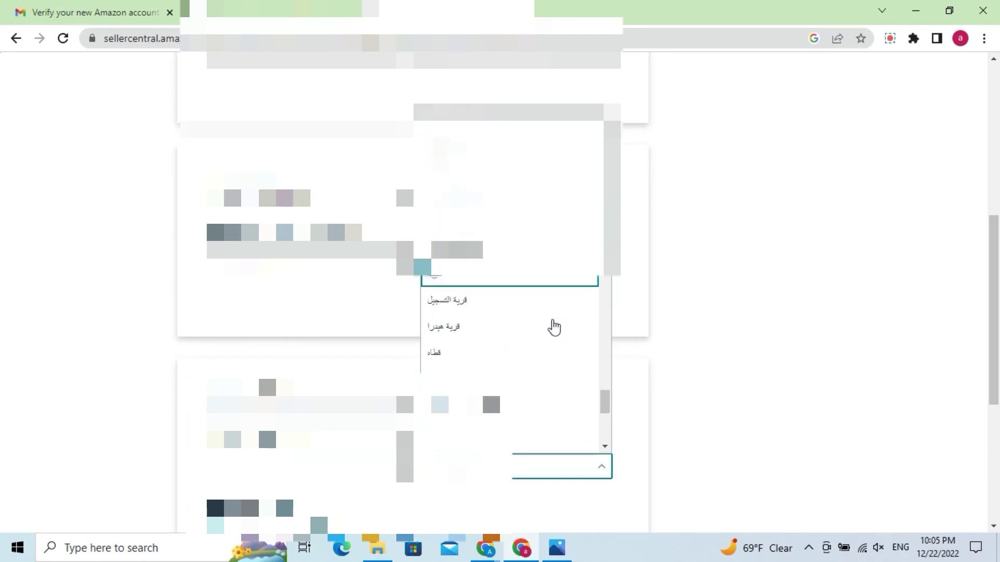
scroll(554, 327, "down", 15)
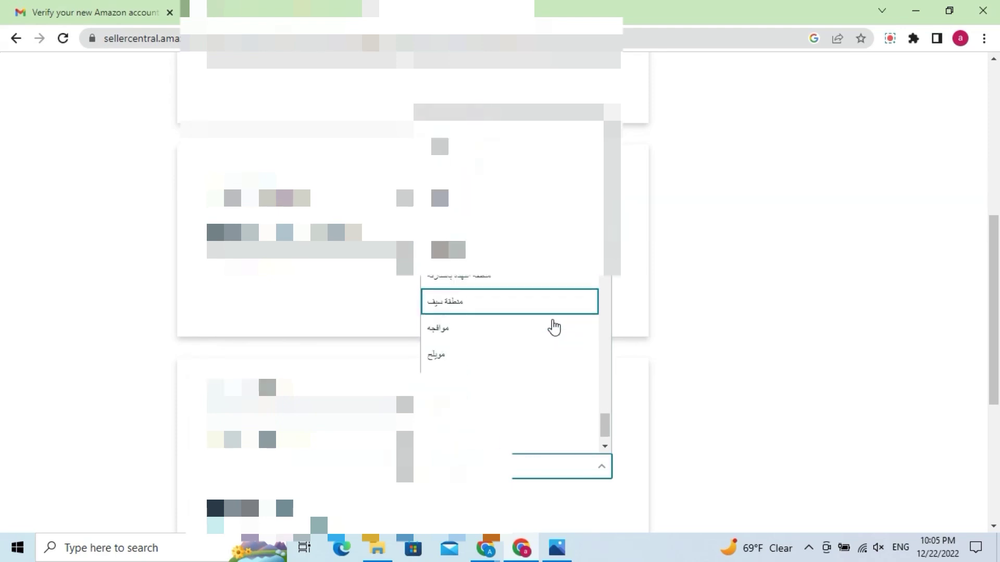
scroll(712, 258, "up", 2)
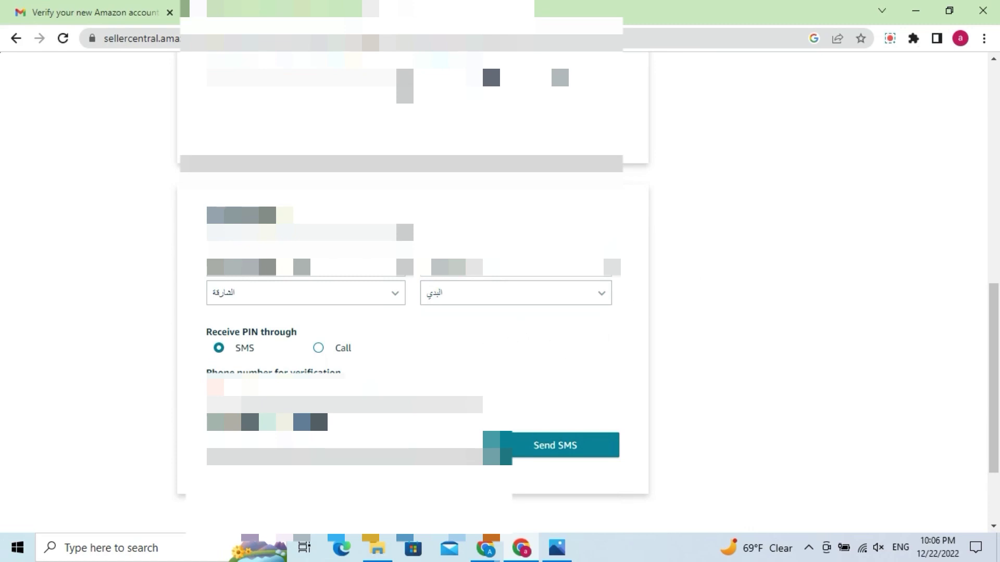
Step: Paste the mobile number into the Phone number for verification field
left_click(314, 397)
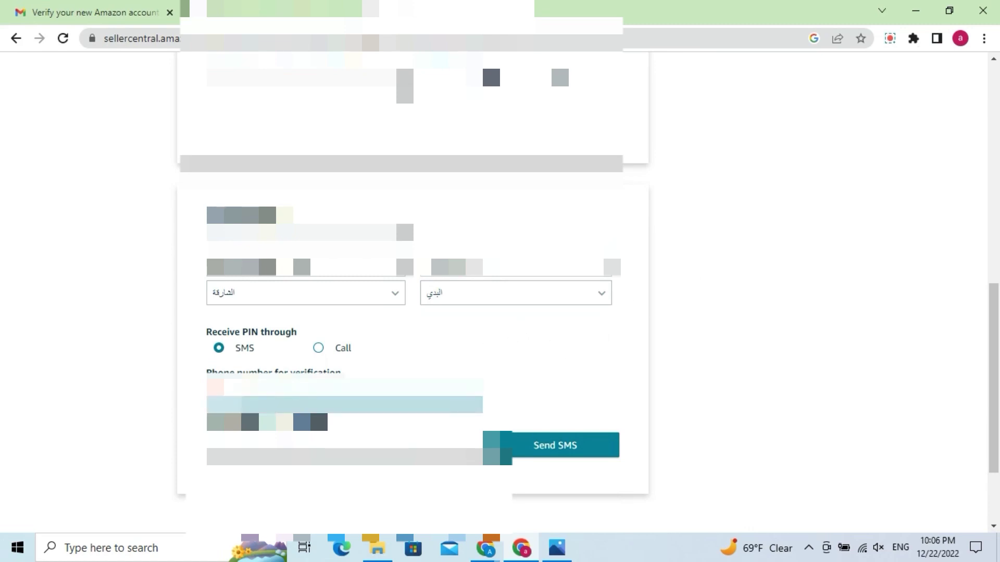
right_click(313, 398)
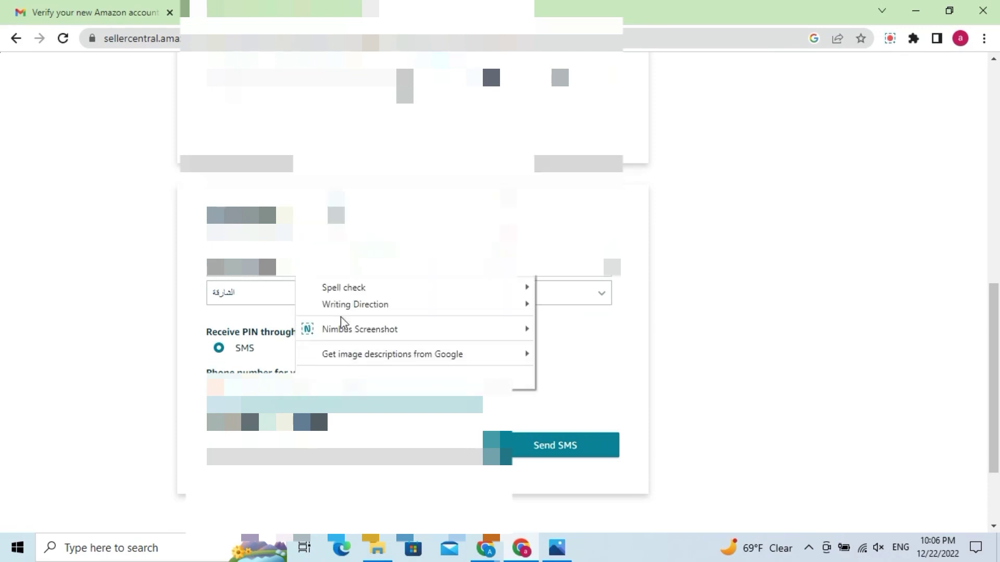
left_click(370, 233)
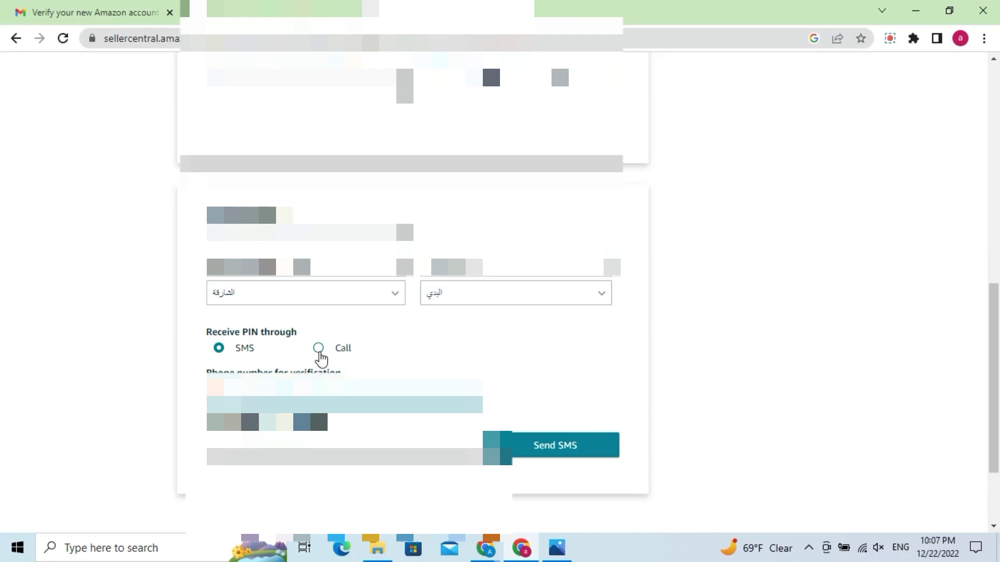
Step: Send the SMS PIN, enter and verify the one-time PIN, and continue to Payment information
left_click(538, 454)
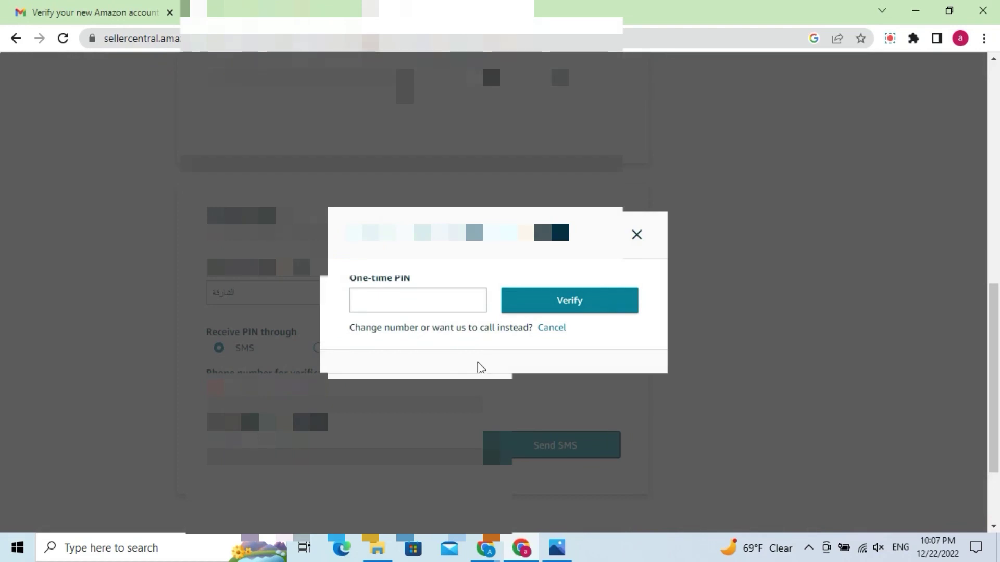
left_click(424, 295)
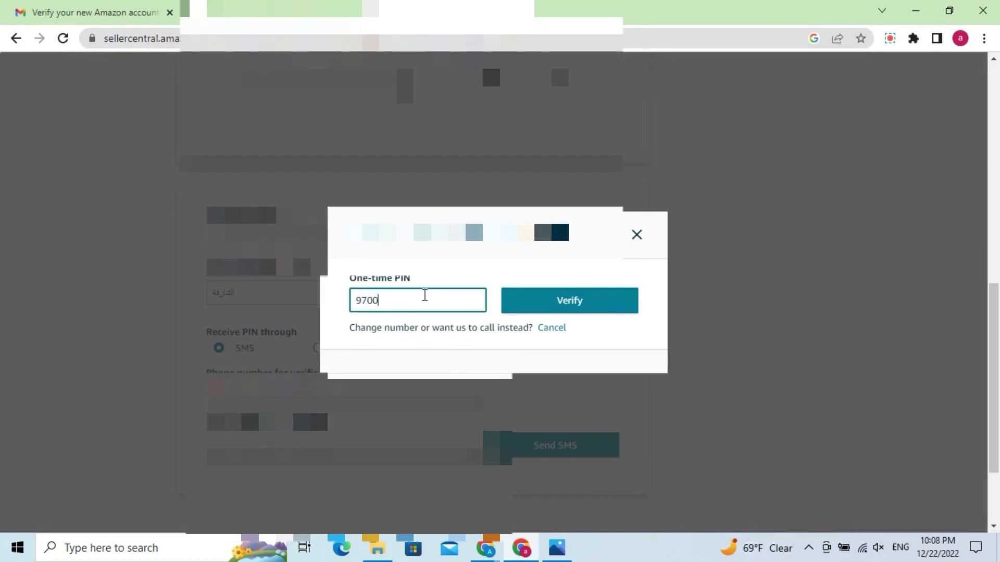
left_click(560, 308)
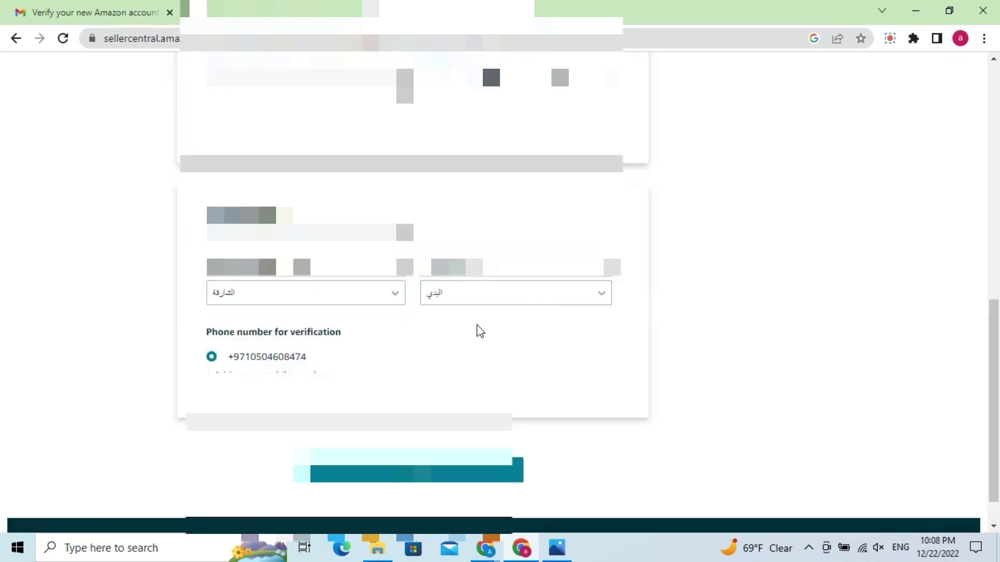
left_click(417, 471)
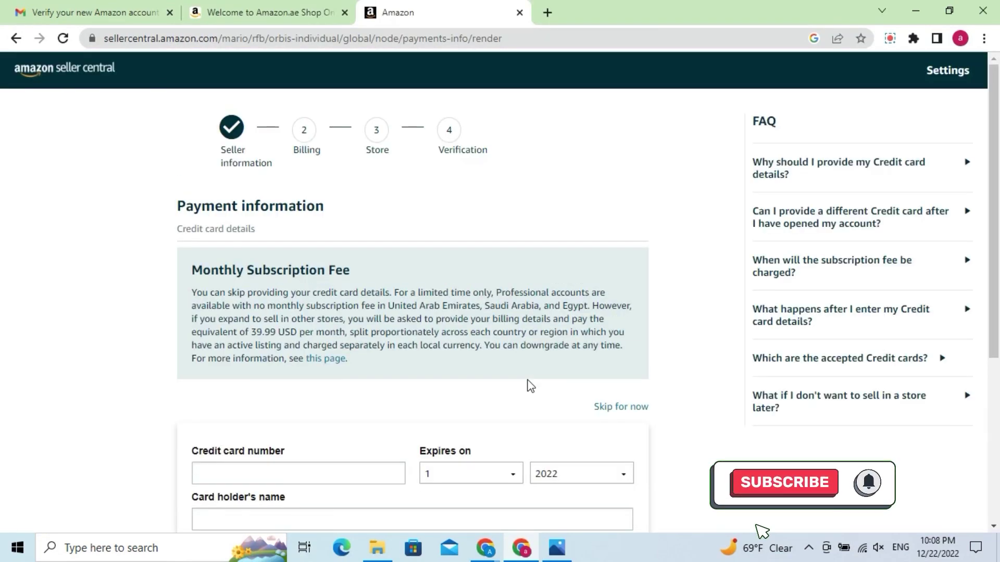
Step: Skip the credit card form on the Payment information page for now
scroll(529, 386, "down", 4)
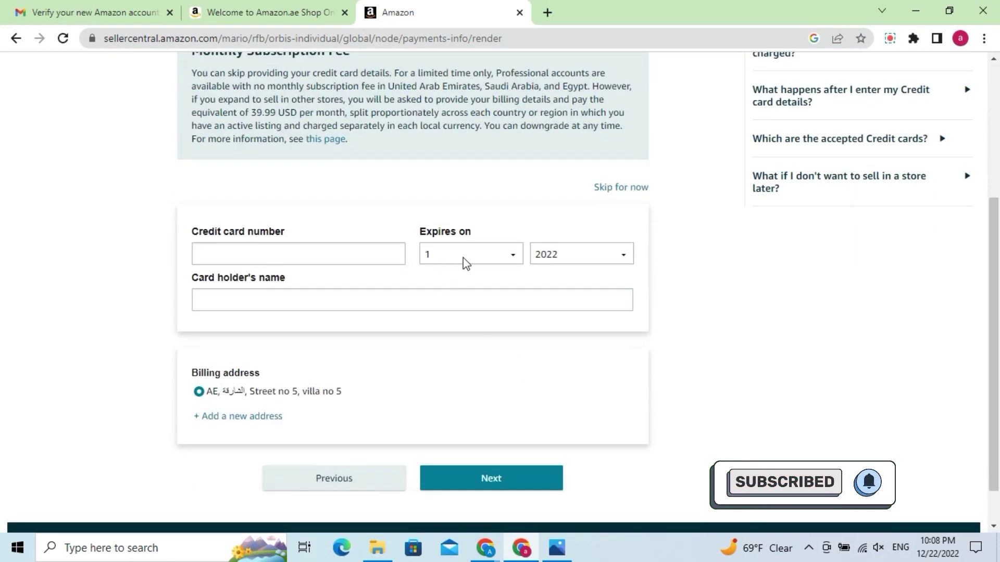
scroll(466, 264, "up", 1)
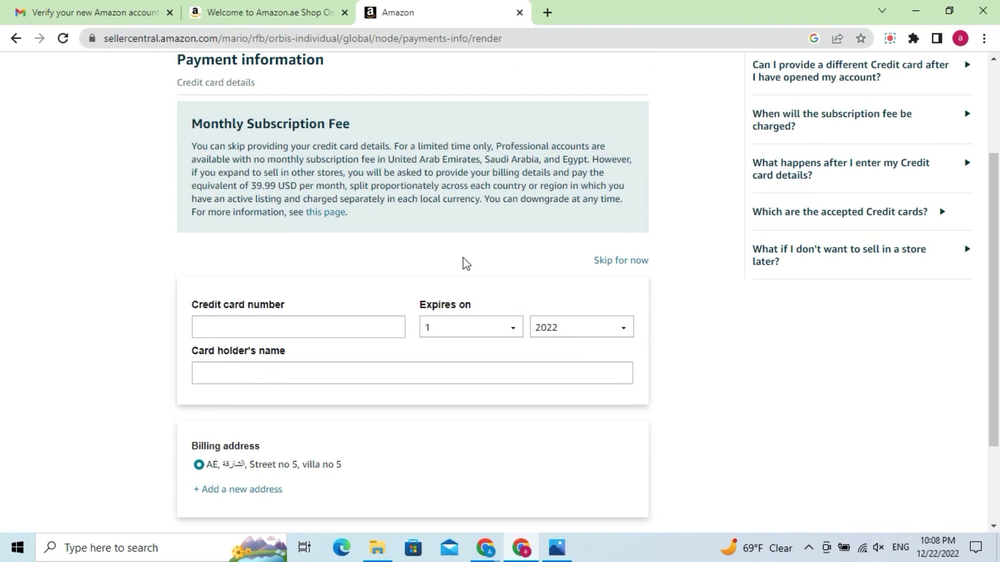
left_click(621, 262)
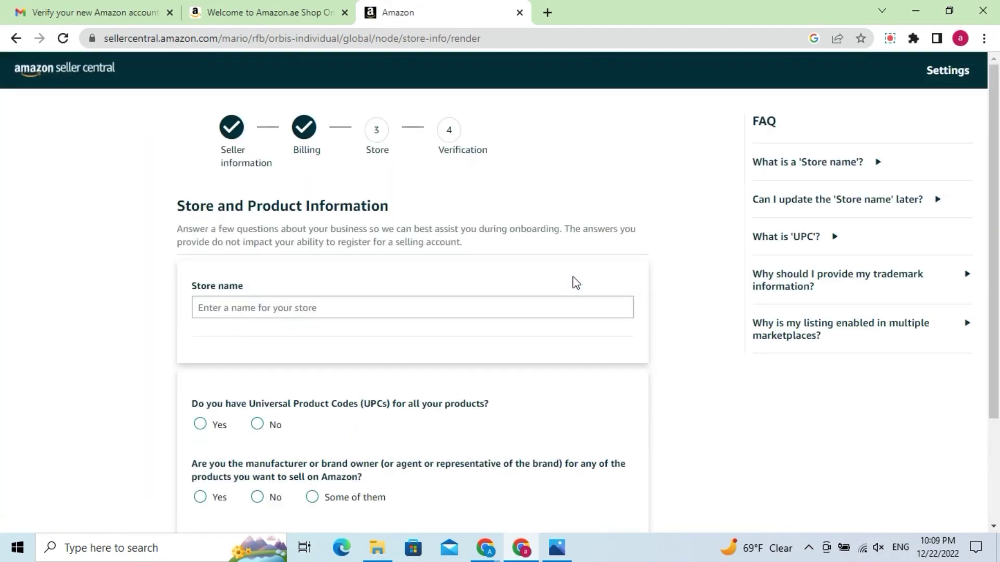
Step: Enter 'Biggest Dealz ever' as the store name and check its availability
left_click(320, 305)
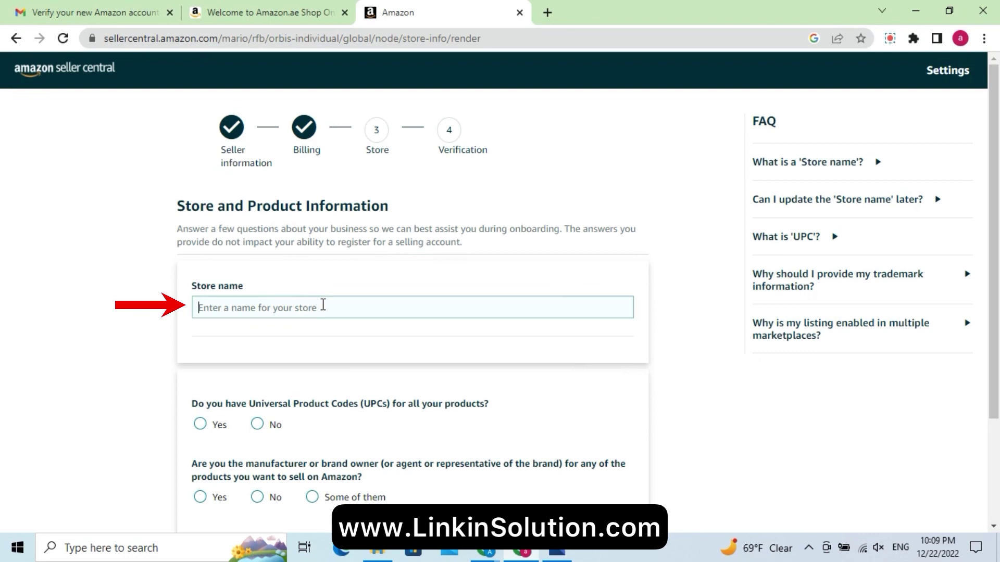
type("Bi")
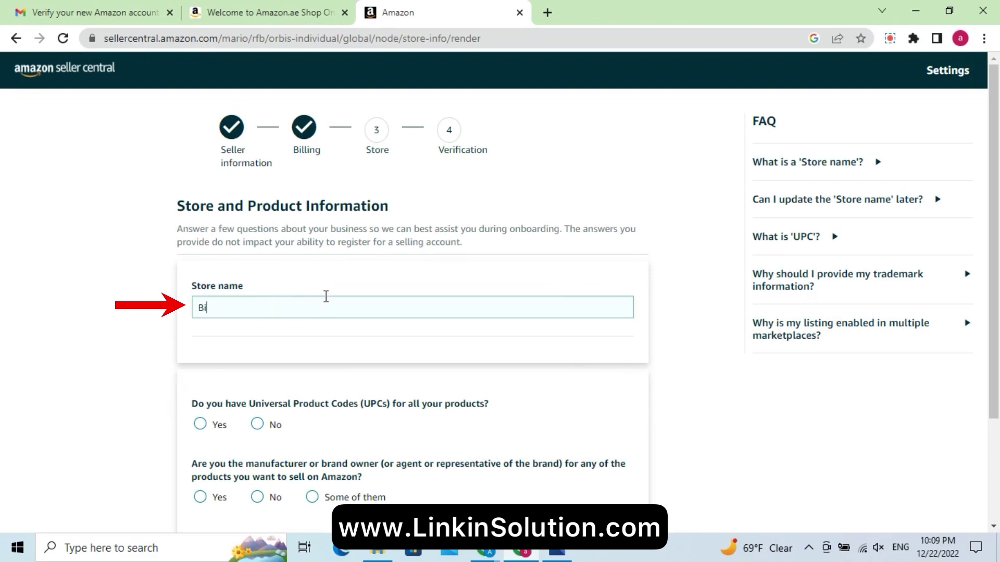
type("gg")
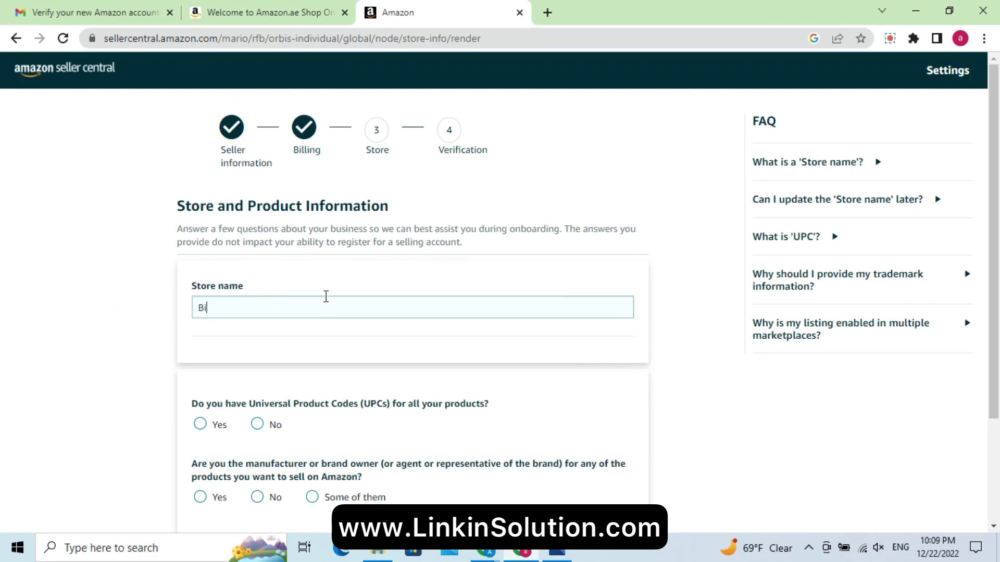
type("ee")
key("BackSpace")
key("BackSpace")
key("BackSpace")
key("BackSpace")
type("gest ")
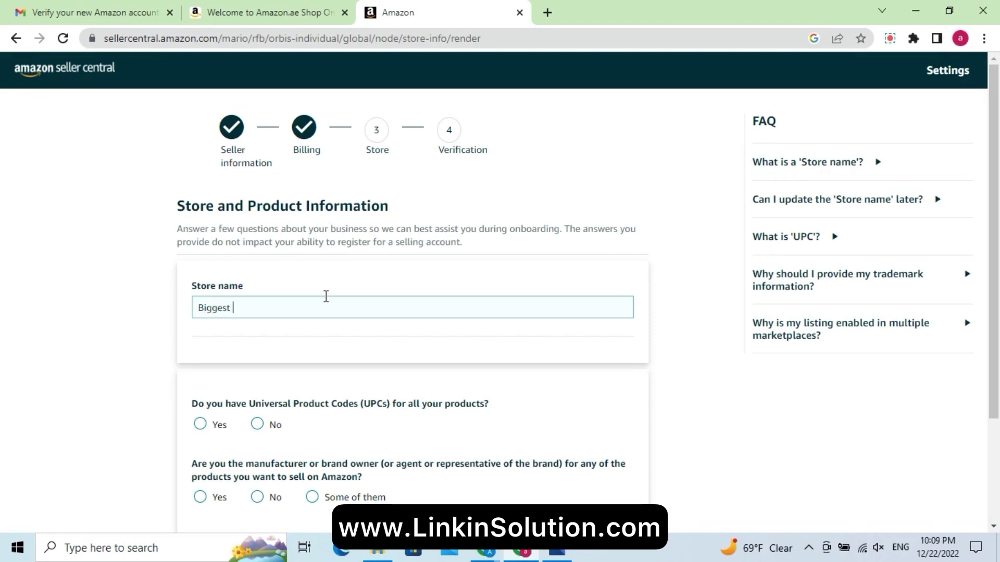
type("Dealz ever")
left_click(322, 354)
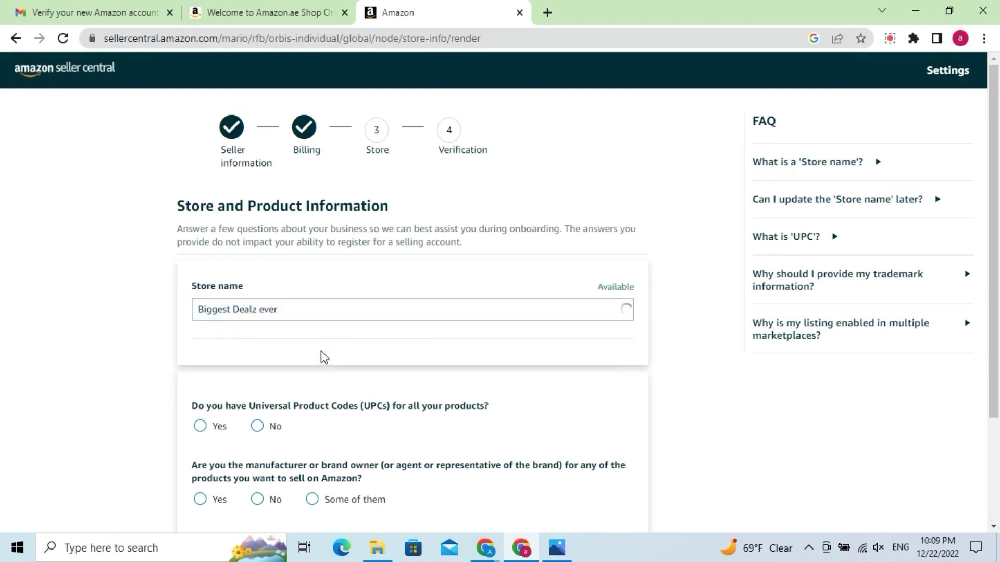
left_click_drag(598, 286, 627, 286)
left_click(635, 290)
Step: Answer No to both the UPC and brand-owner questions and continue to verification
scroll(480, 347, "down", 3)
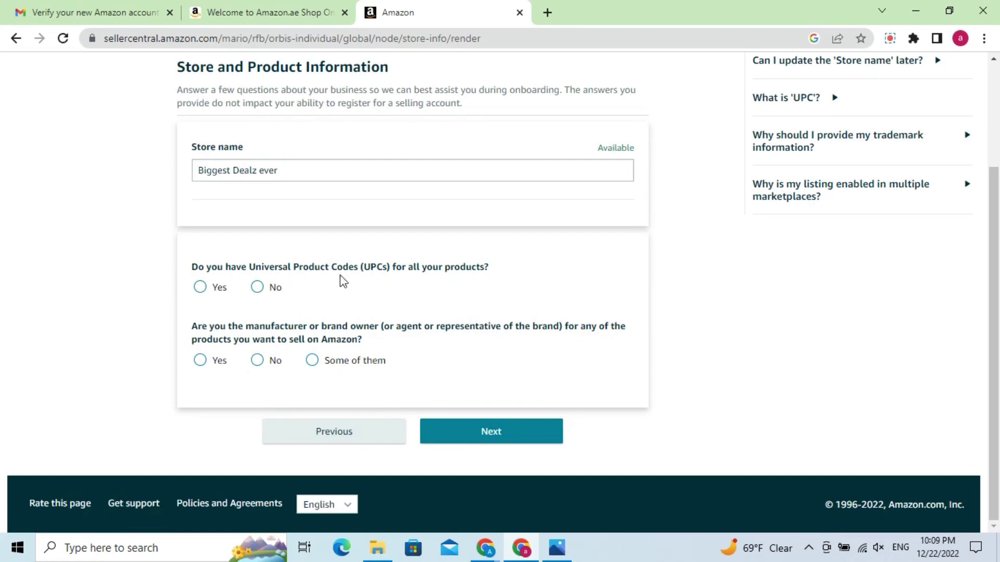
left_click(257, 288)
left_click(259, 360)
left_click(477, 433)
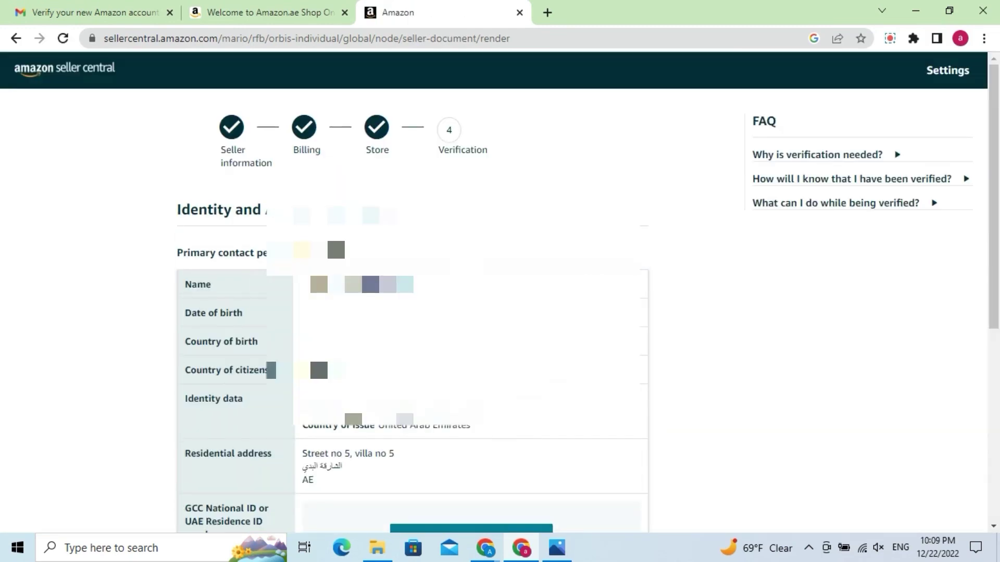
Step: Upload 'ID Front.jpg' as the front side of the UAE ID
scroll(500, 292, "down", 1)
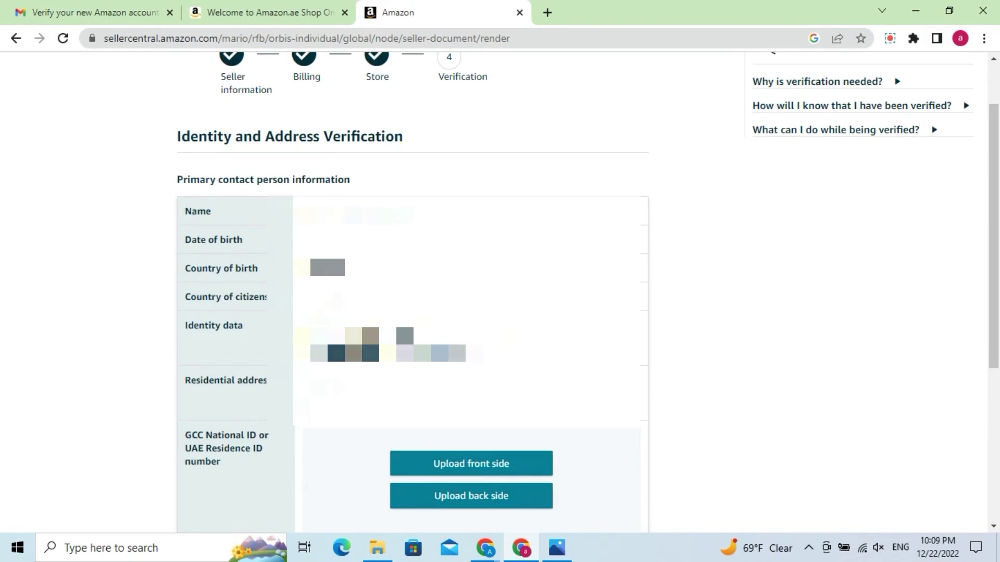
scroll(296, 301, "down", 2)
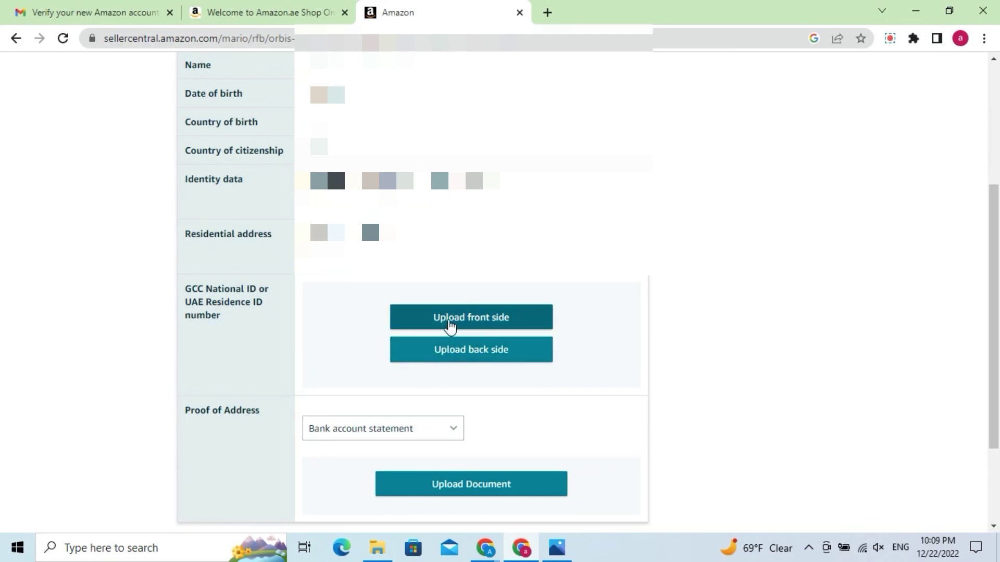
left_click(446, 324)
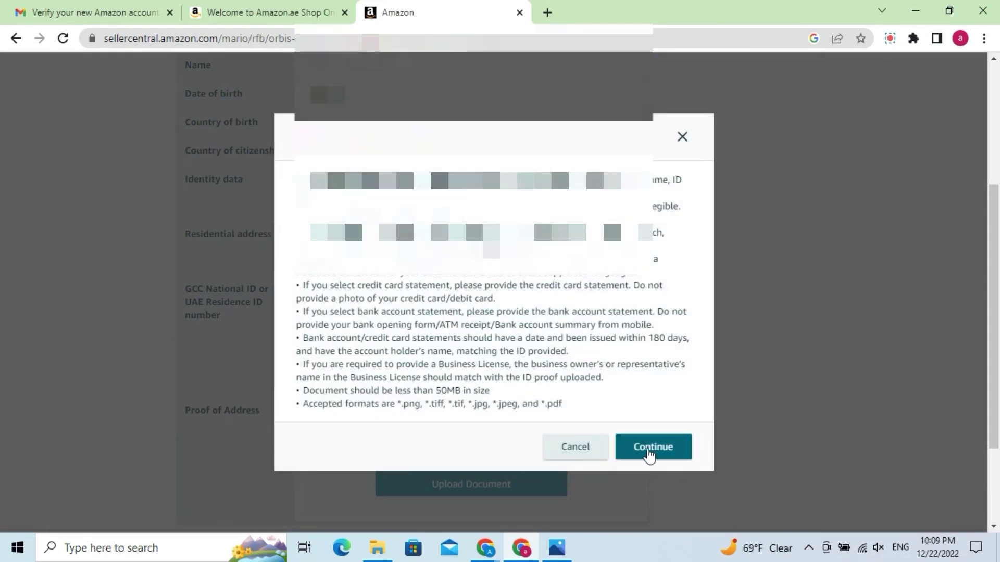
left_click(647, 451)
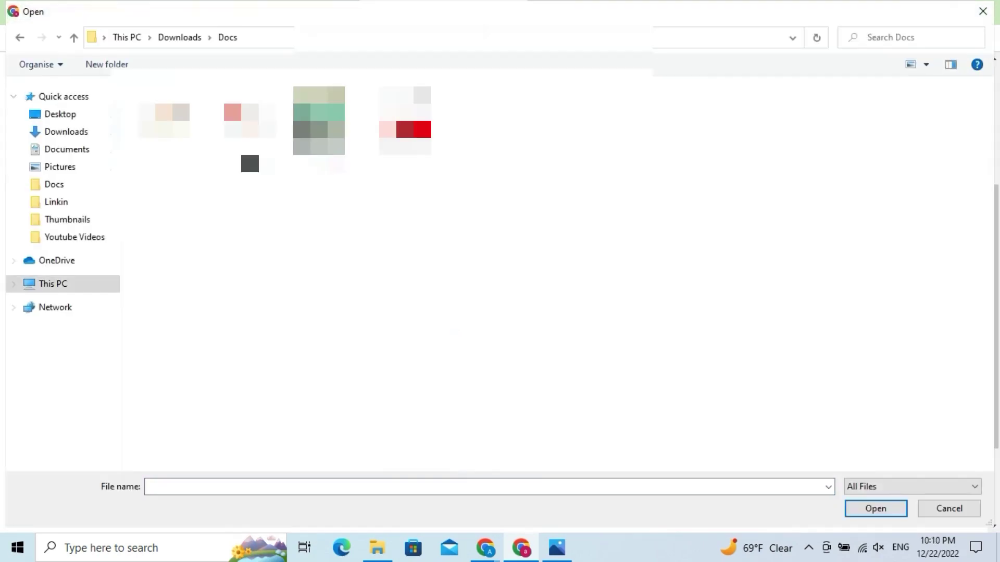
double_click(250, 128)
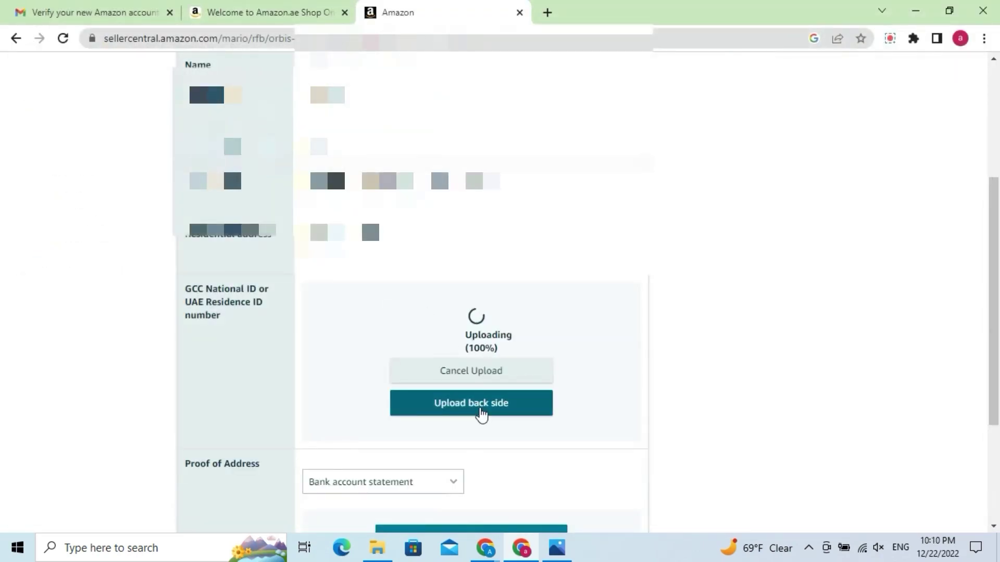
Step: Upload the ID back image as the back side of the ID
left_click(480, 414)
left_click(653, 447)
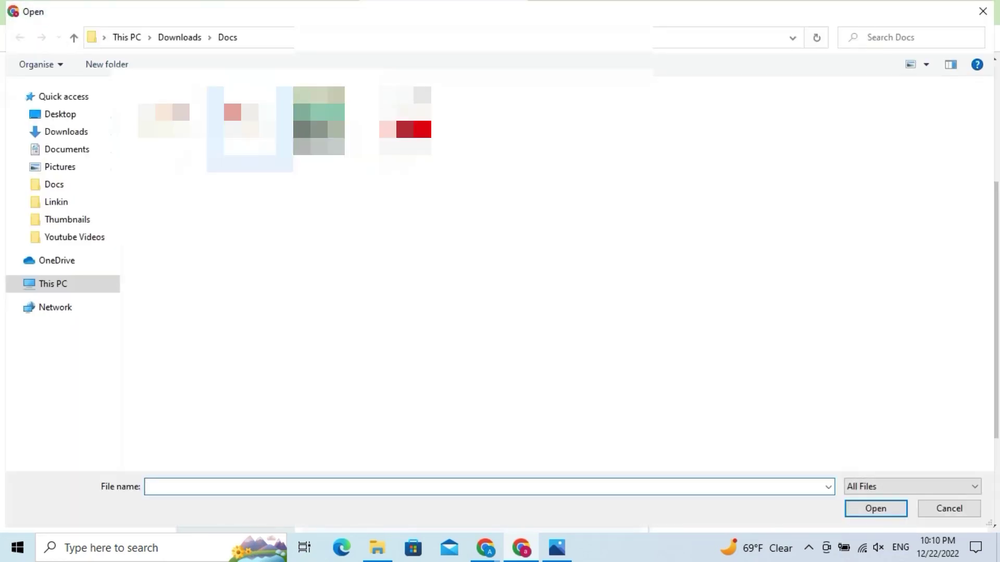
double_click(172, 125)
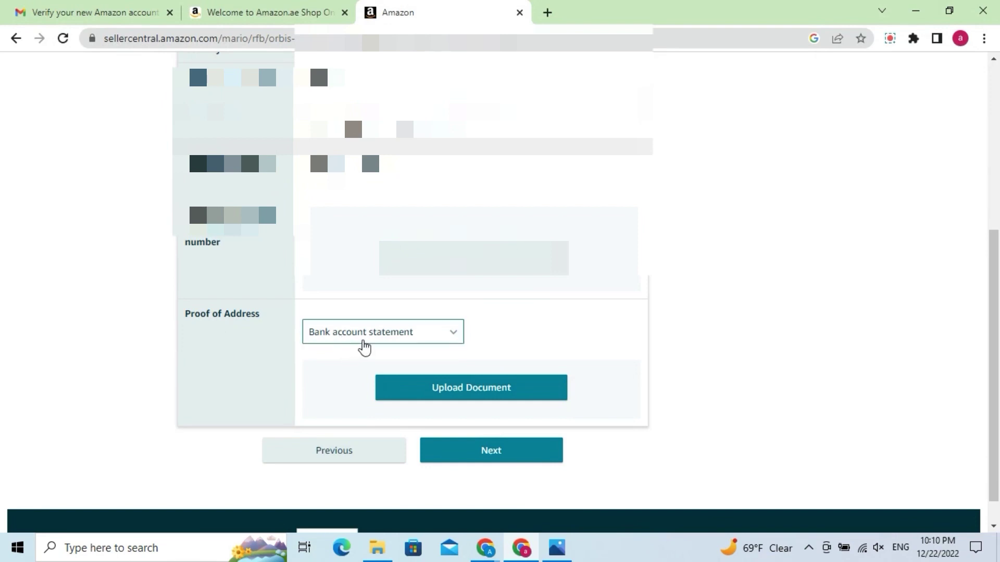
Step: Choose Bank account statement as proof of address, upload Statement.pdf, and submit verification
left_click(369, 343)
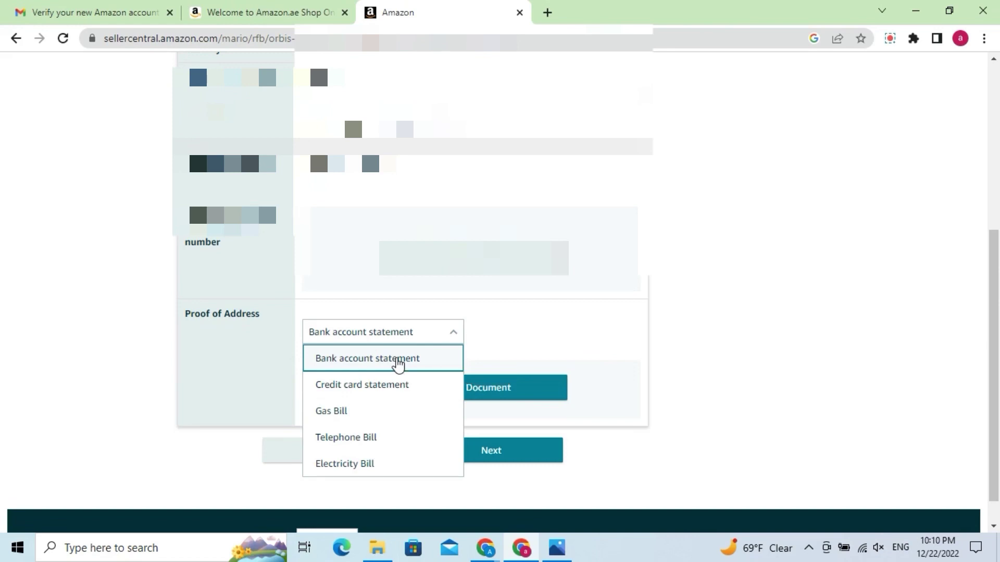
left_click(395, 359)
left_click(438, 393)
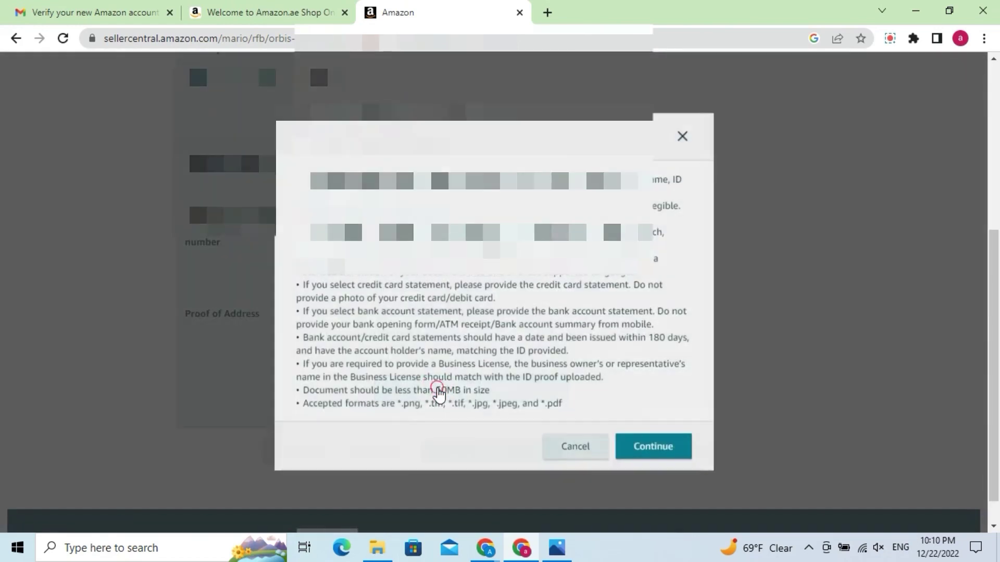
left_click(641, 450)
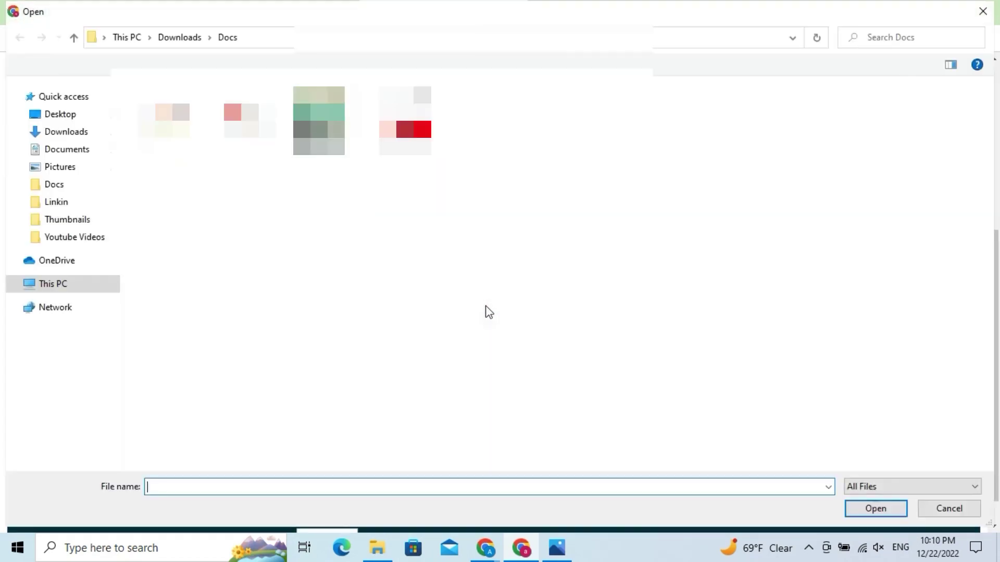
left_click(384, 159)
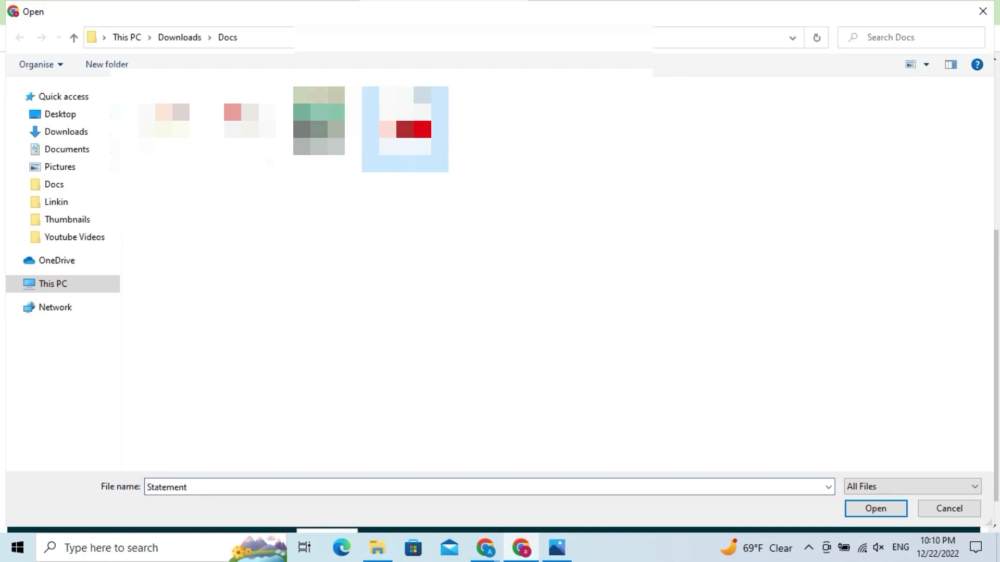
left_click(873, 510)
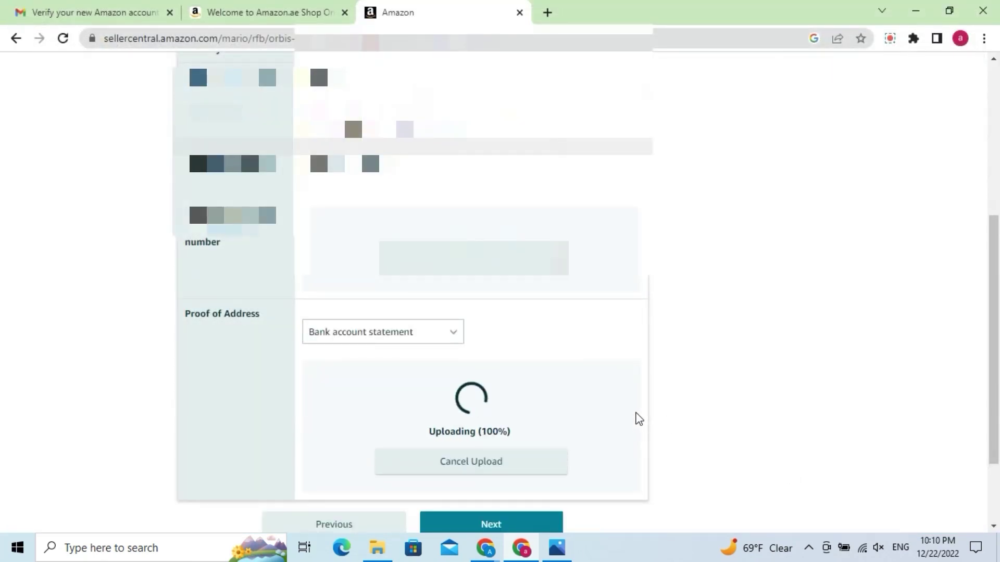
scroll(576, 417, "down", 1)
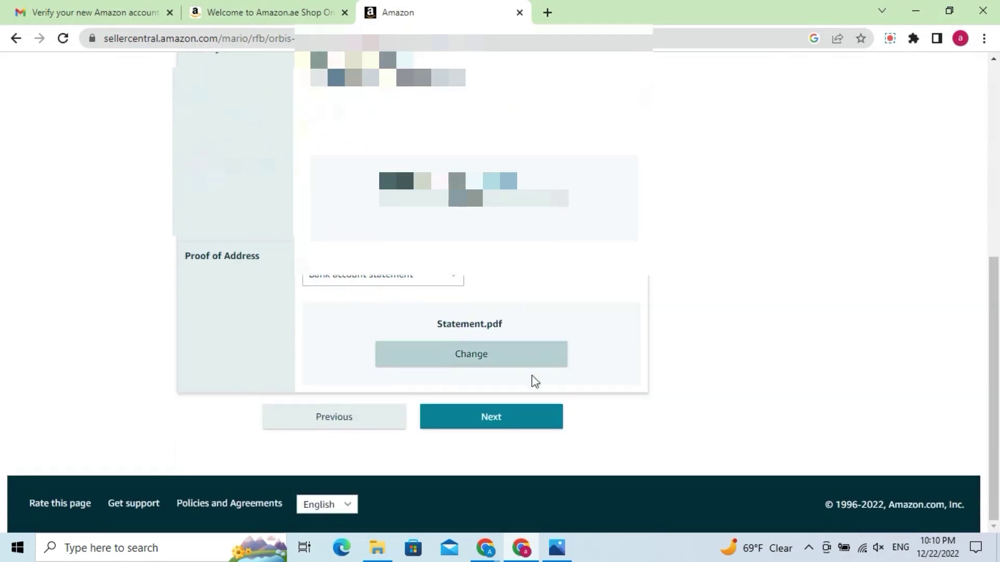
left_click(511, 423)
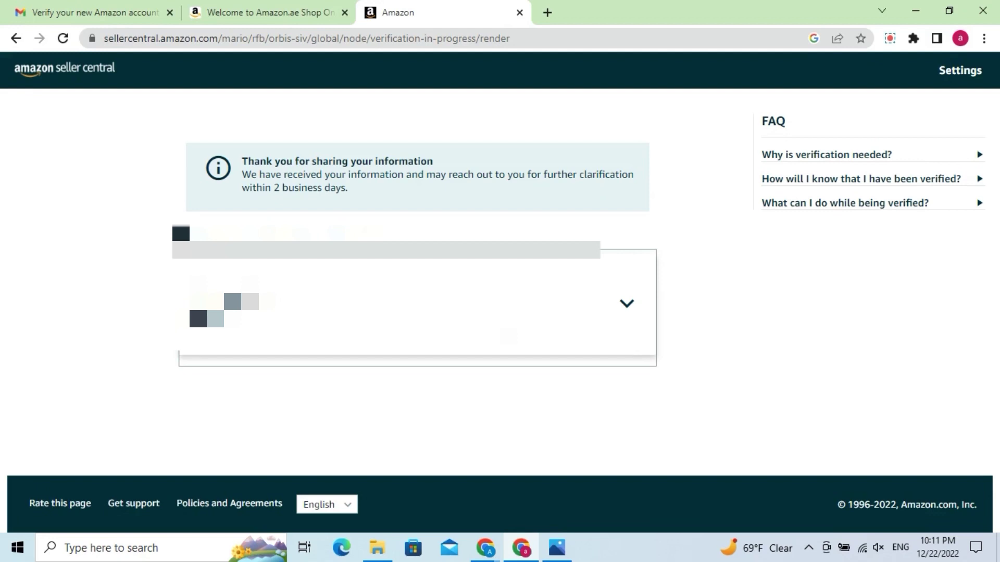
Step: Expand the primary contact details, review the received confirmation, then open Amazon's activation email in Gmail
left_click(620, 304)
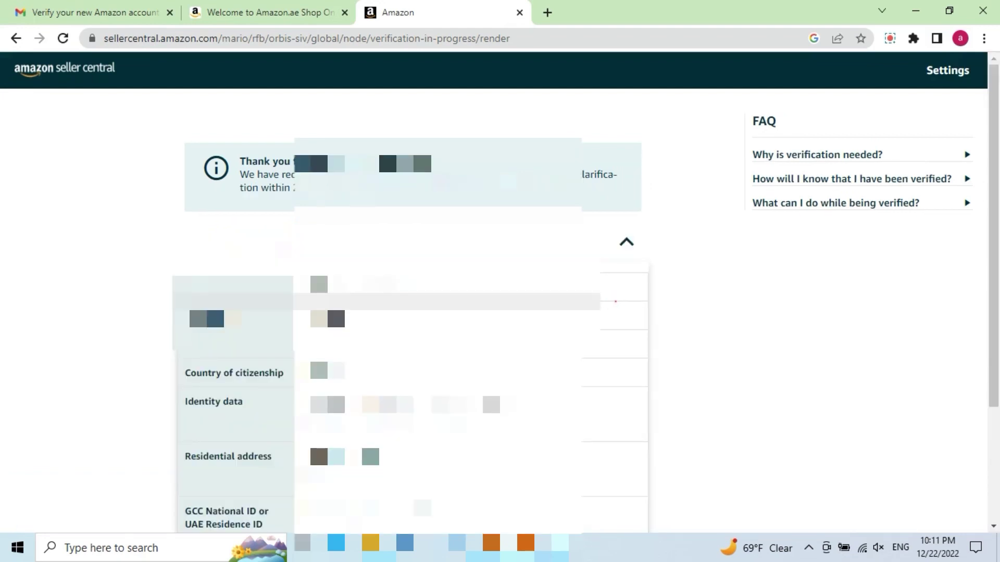
scroll(365, 105, "down", 3)
scroll(364, 105, "up", 3)
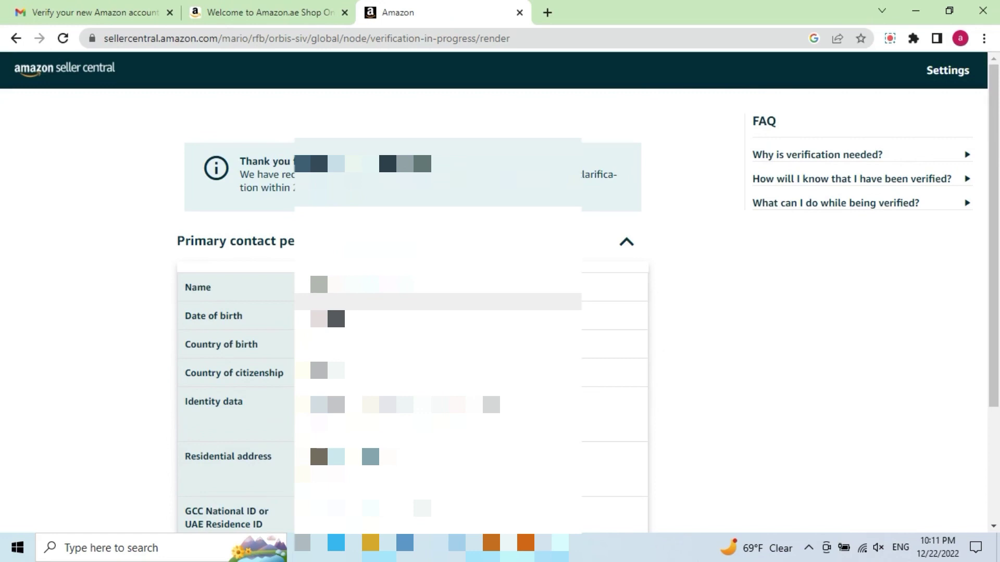
left_click(890, 40)
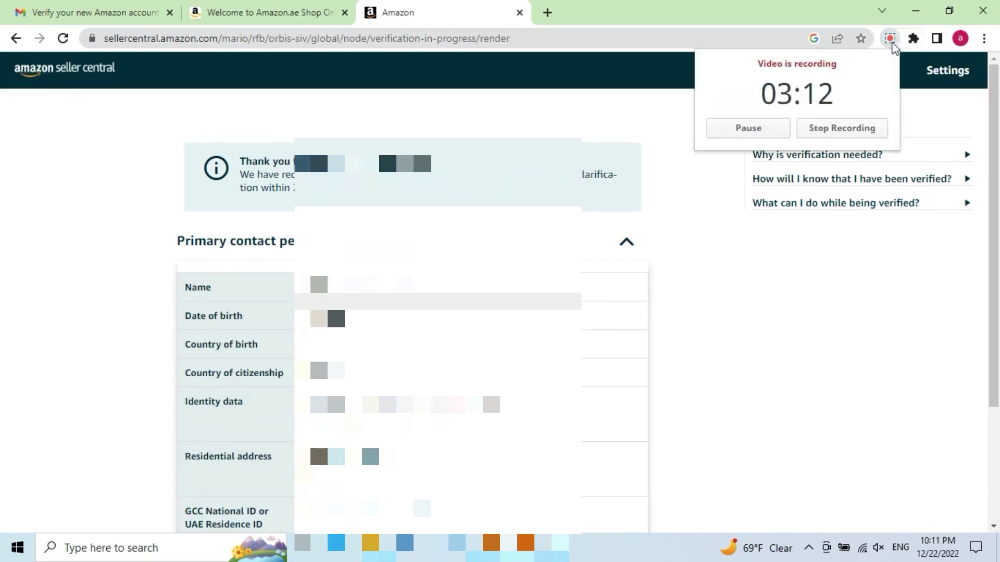
left_click(892, 44)
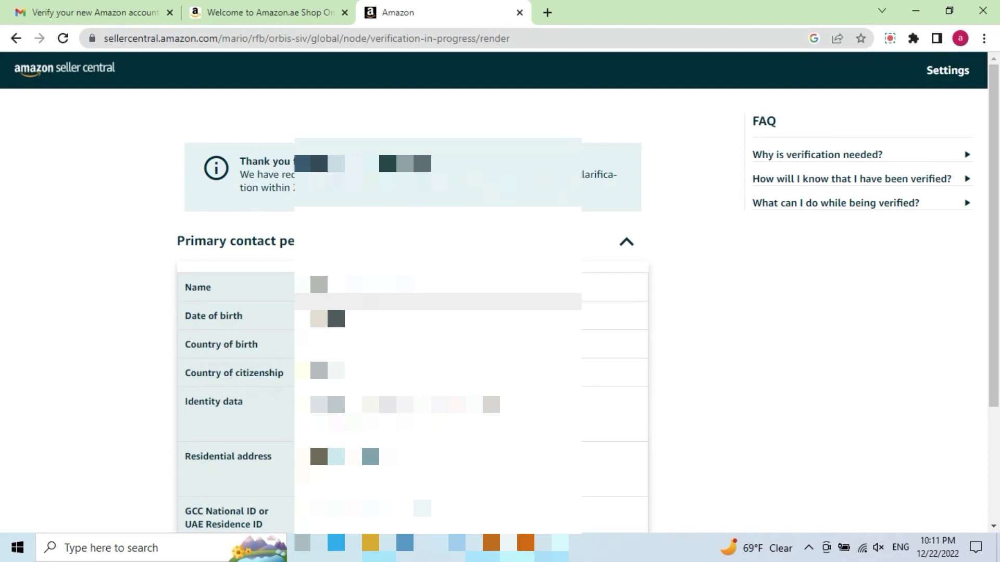
left_click_drag(583, 191, 242, 166)
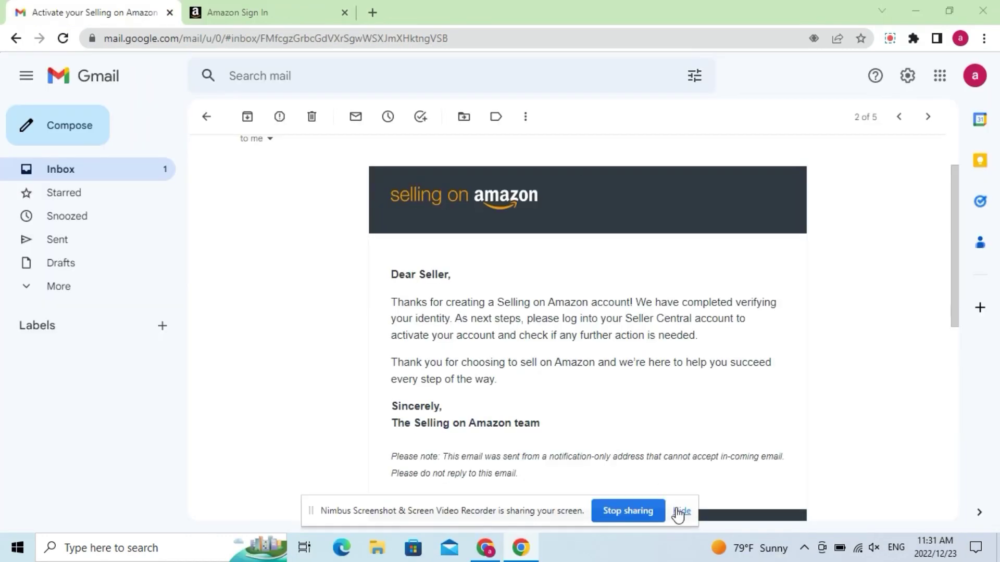
left_click(679, 510)
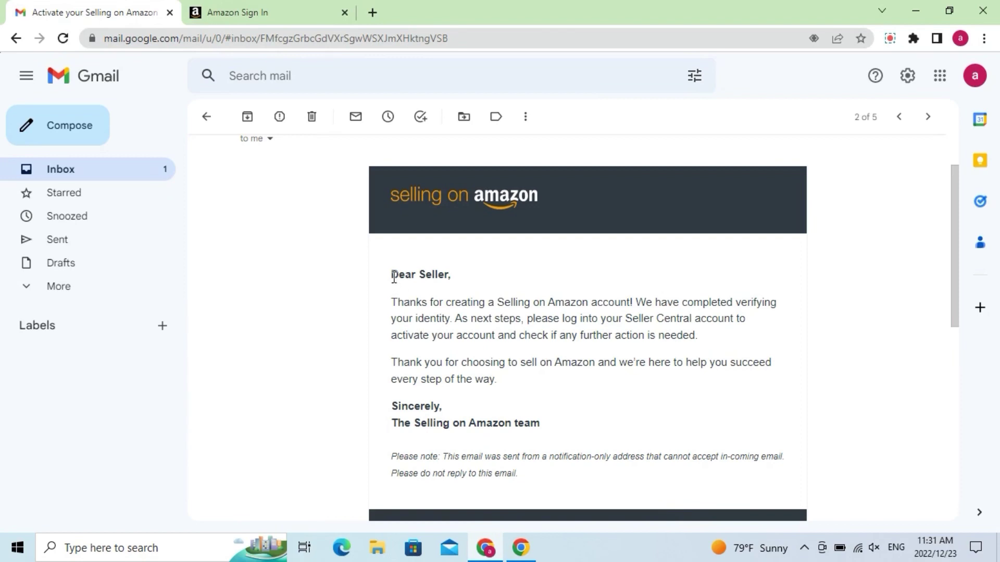
Step: Read the identity-verification confirmation in Gmail and return to the Amazon Sign In tab
left_click_drag(391, 302, 702, 340)
left_click(705, 343)
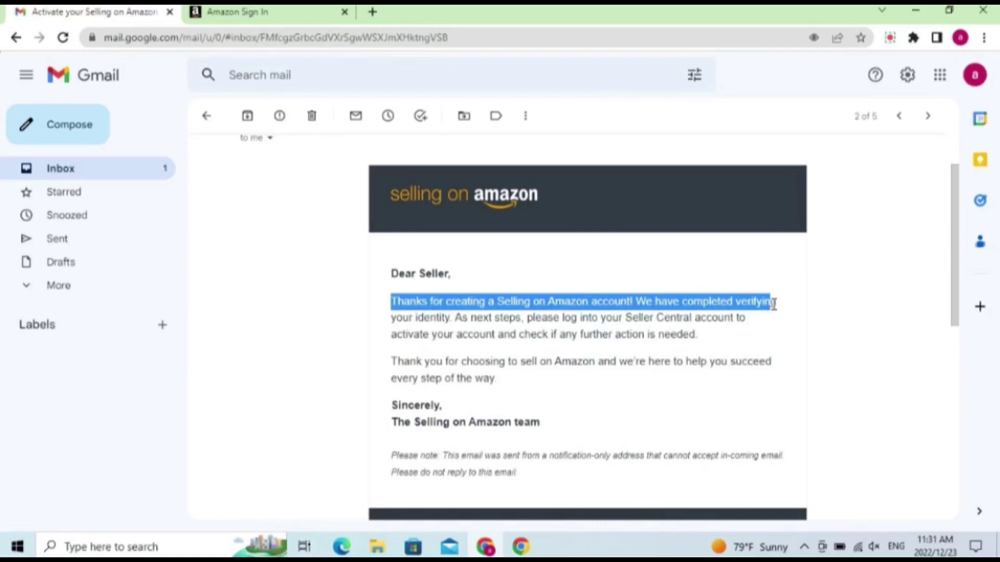
left_click(774, 304)
left_click(239, 11)
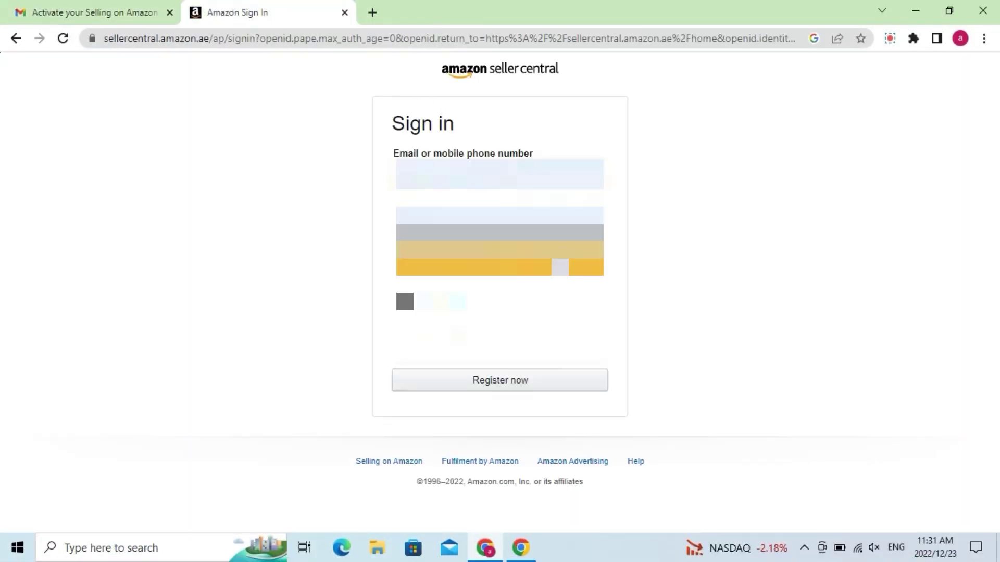
Step: Sign in and select the United Arab Emirates (pending registration) marketplace account
left_click(509, 267)
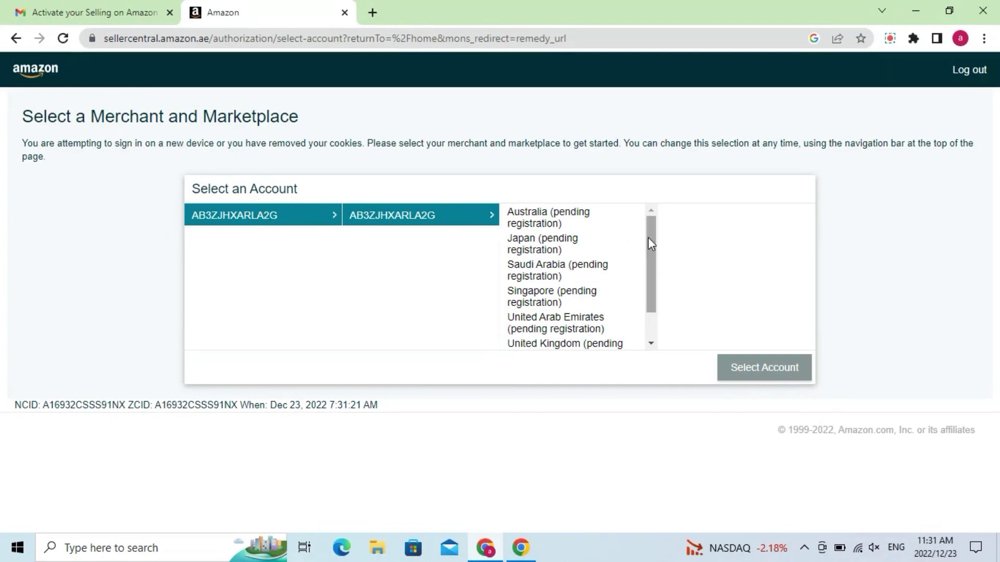
scroll(651, 250, "down", 1)
left_click(556, 285)
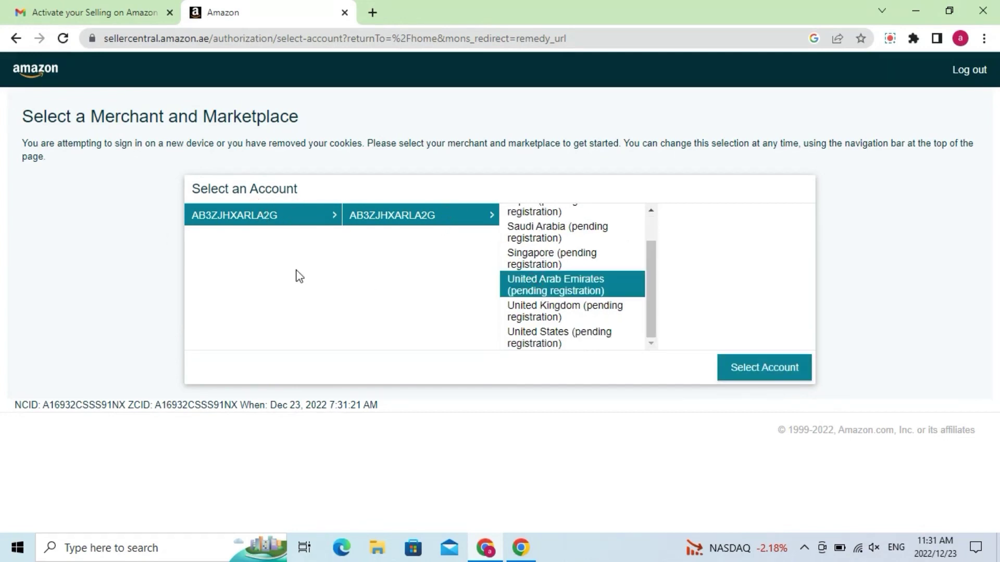
left_click(774, 371)
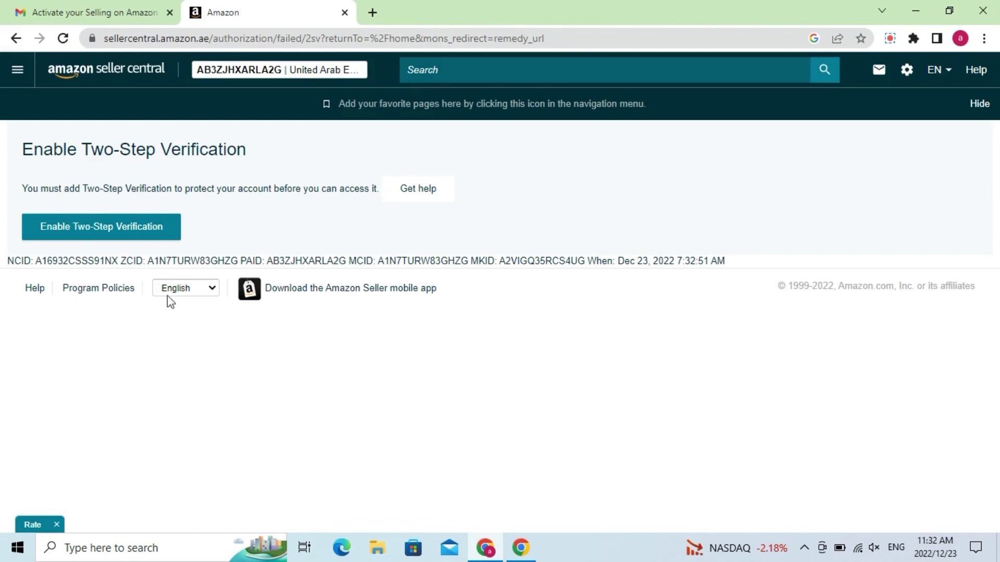
Step: Enable two-step verification with the mobile number and its one-time code, skipping OTP on this browser
left_click(75, 232)
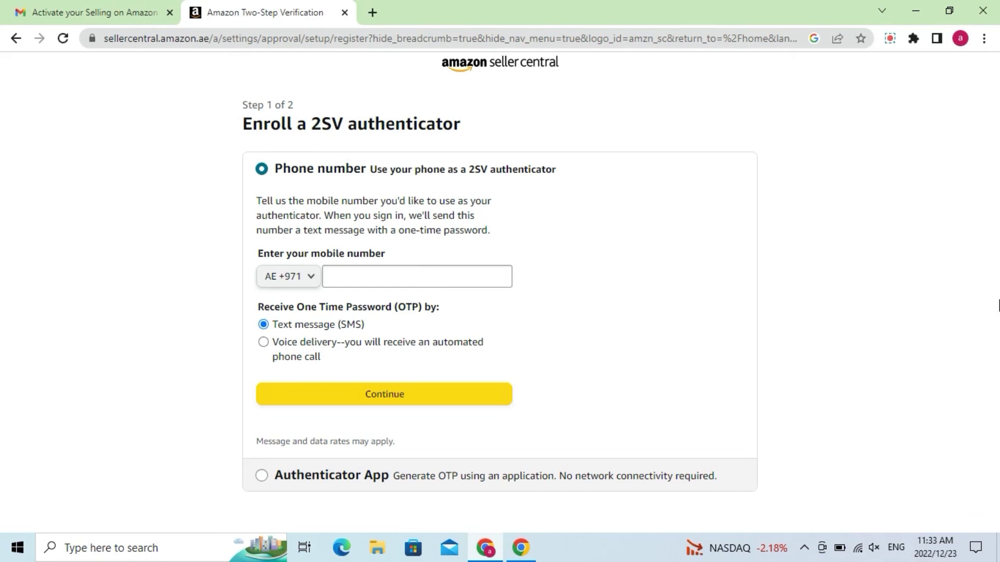
left_click(403, 277)
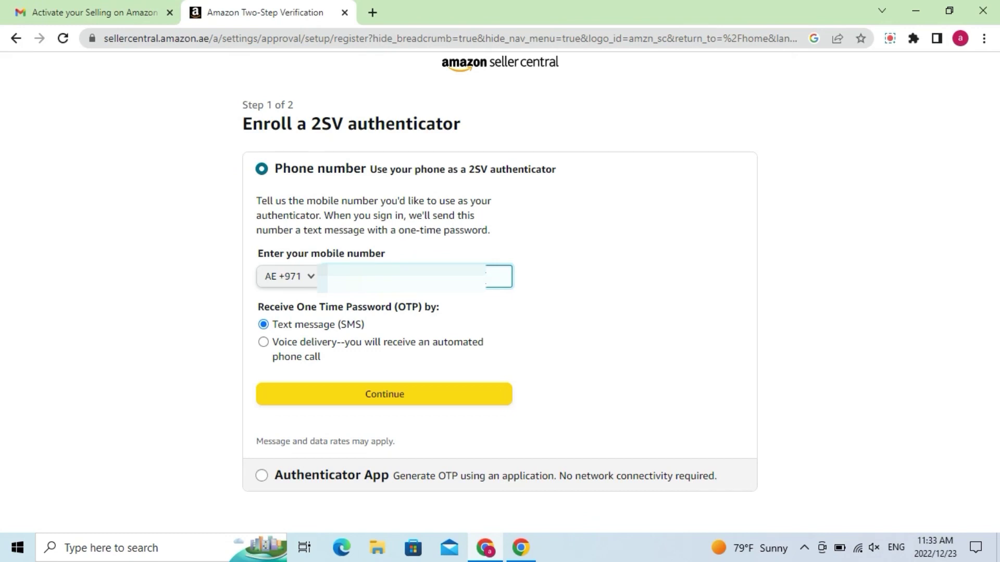
left_click(430, 396)
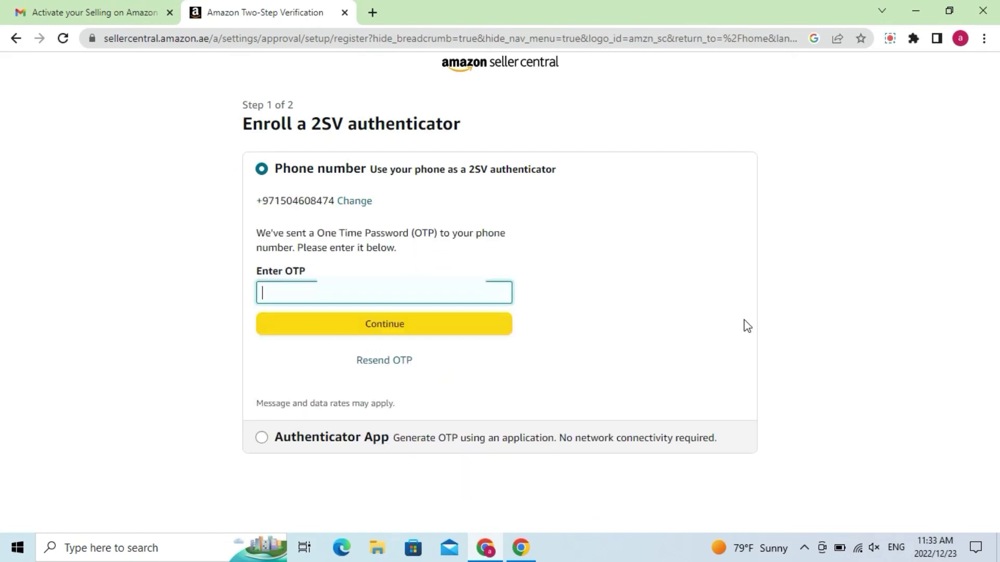
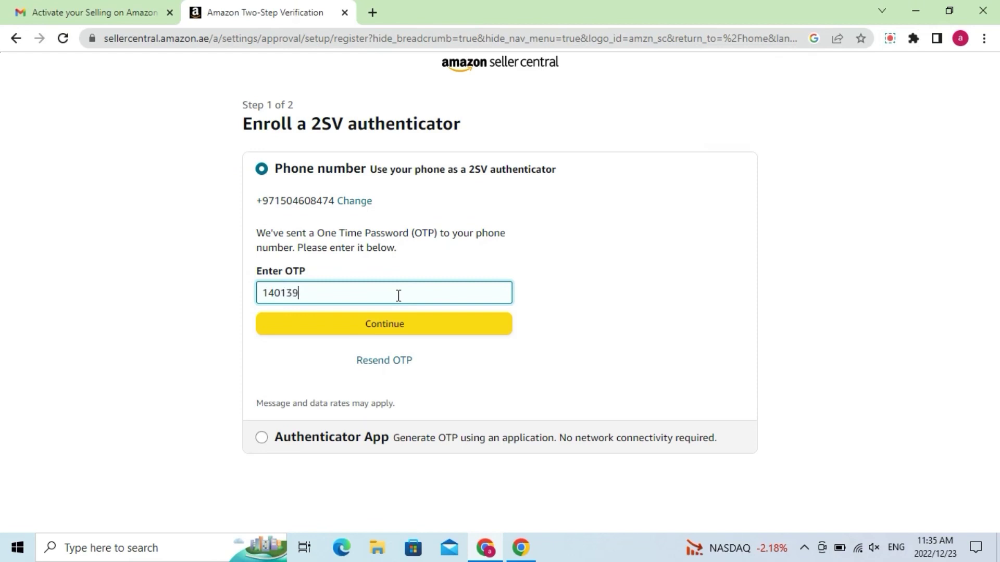
left_click(427, 330)
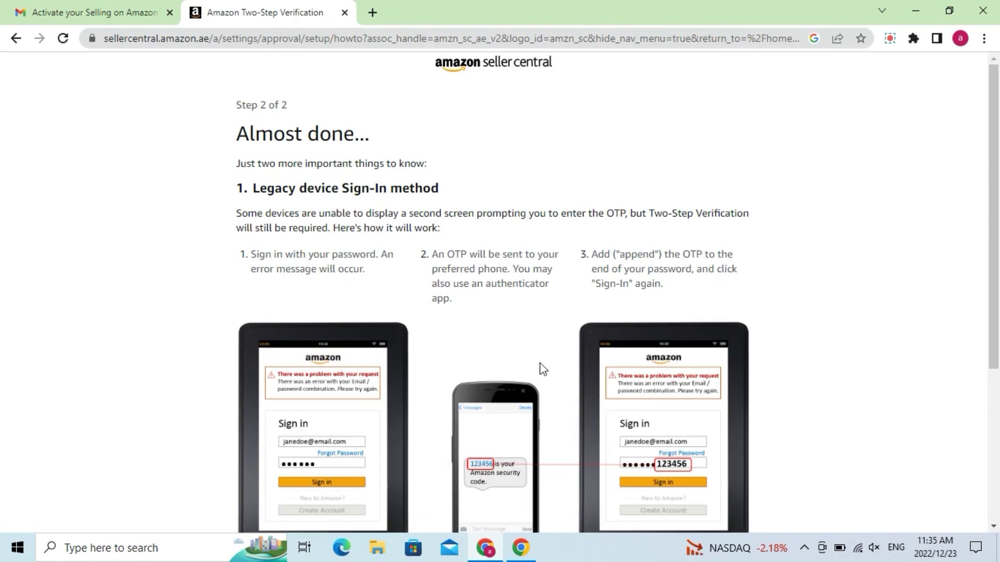
scroll(458, 315, "down", 5)
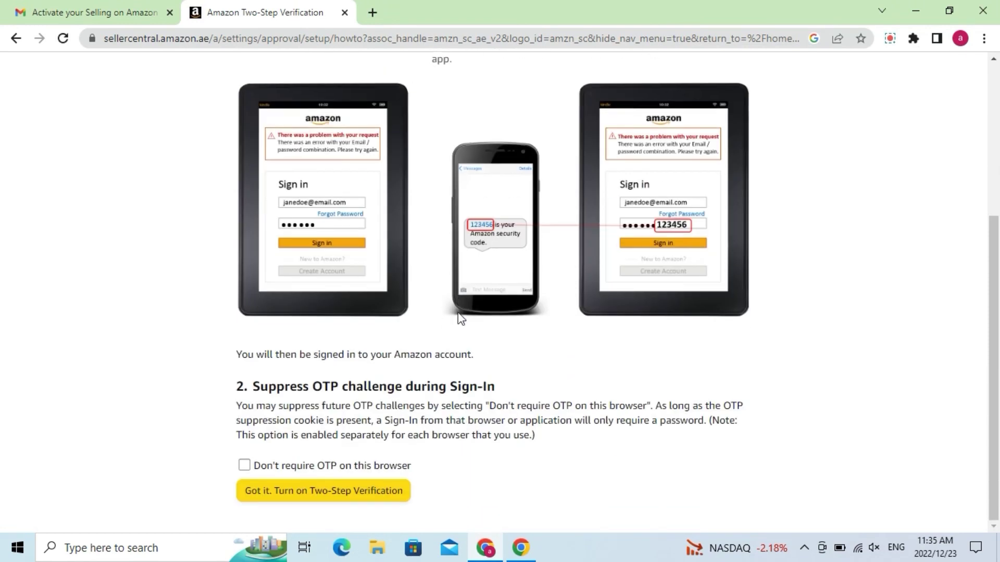
left_click(255, 466)
left_click(357, 497)
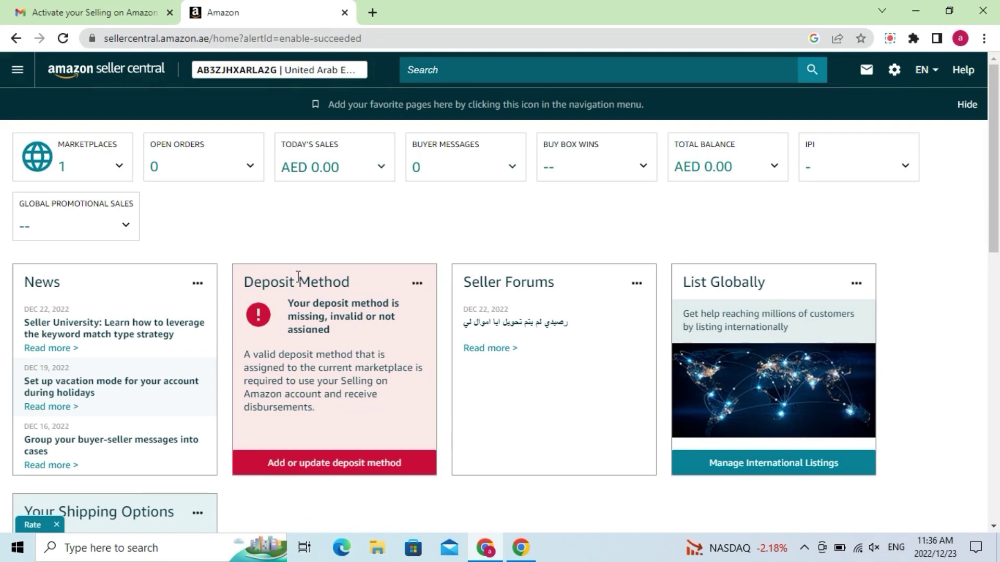
Step: Start a new Amazon.ae deposit method with a United Arab Emirates bank account
left_click(336, 462)
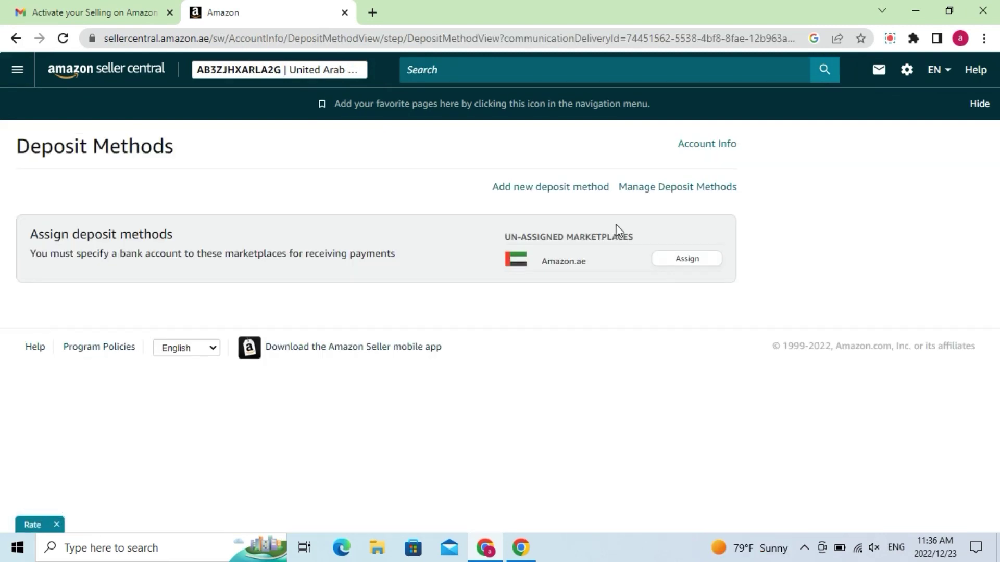
left_click(544, 187)
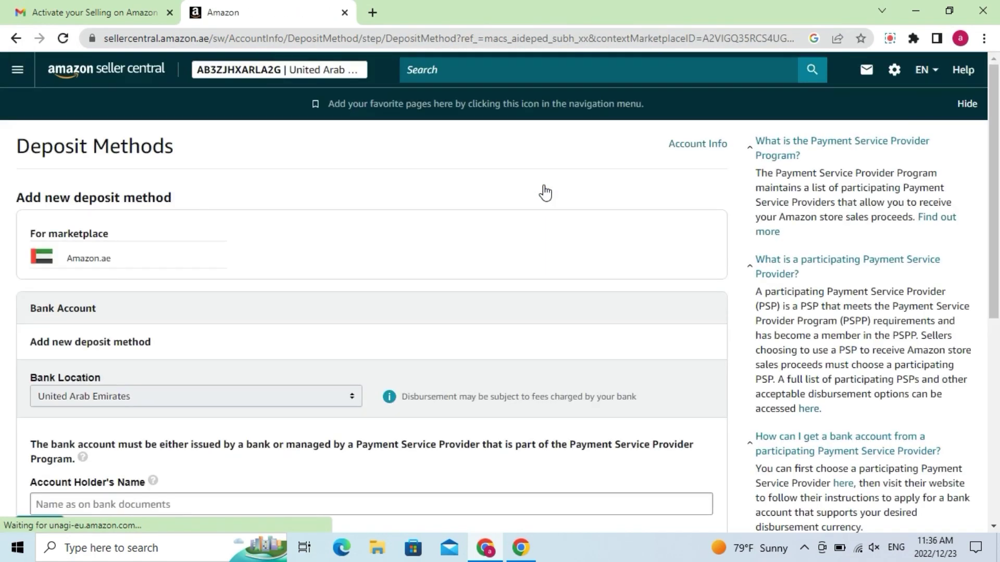
scroll(421, 281, "down", 3)
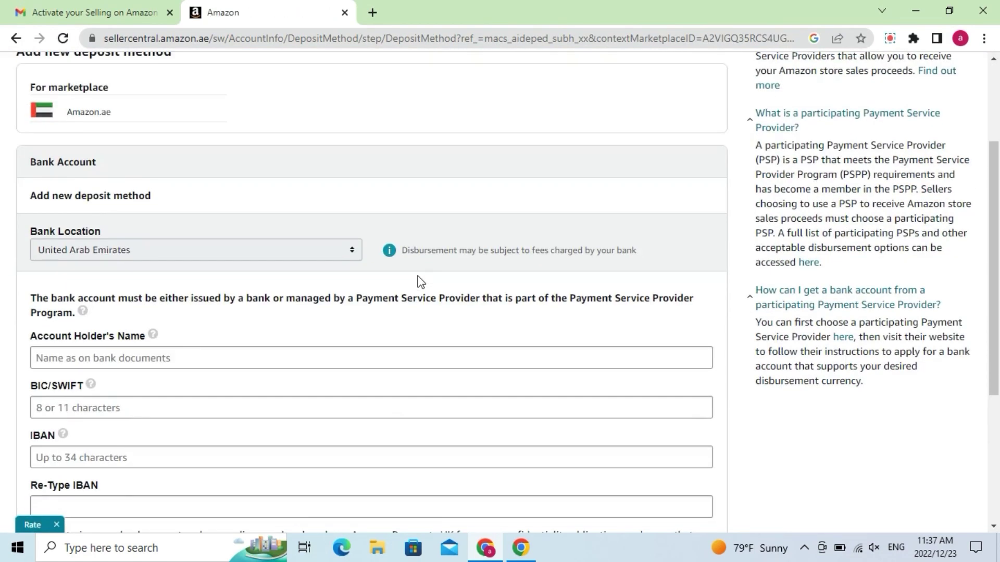
scroll(421, 282, "down", 1)
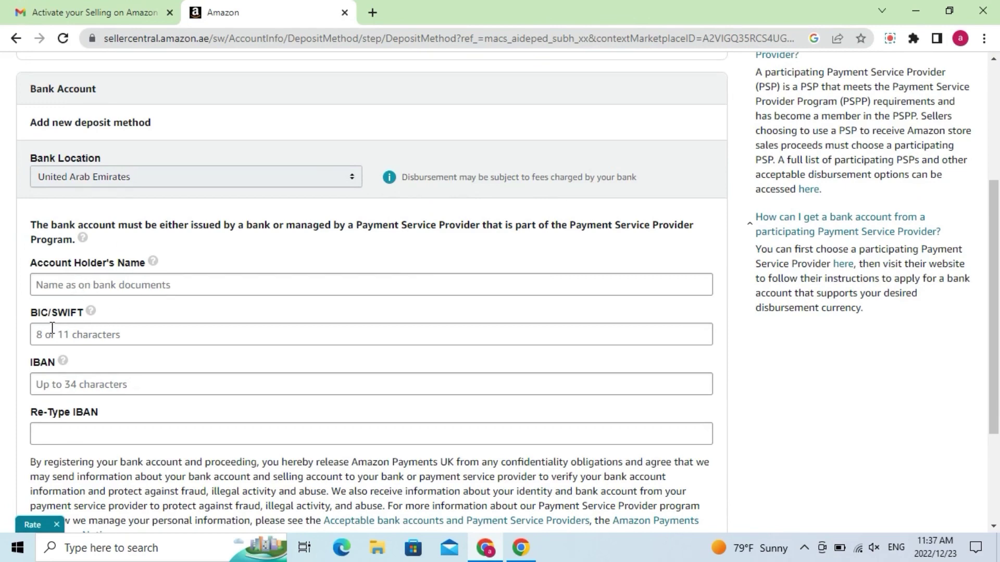
scroll(78, 416, "down", 3)
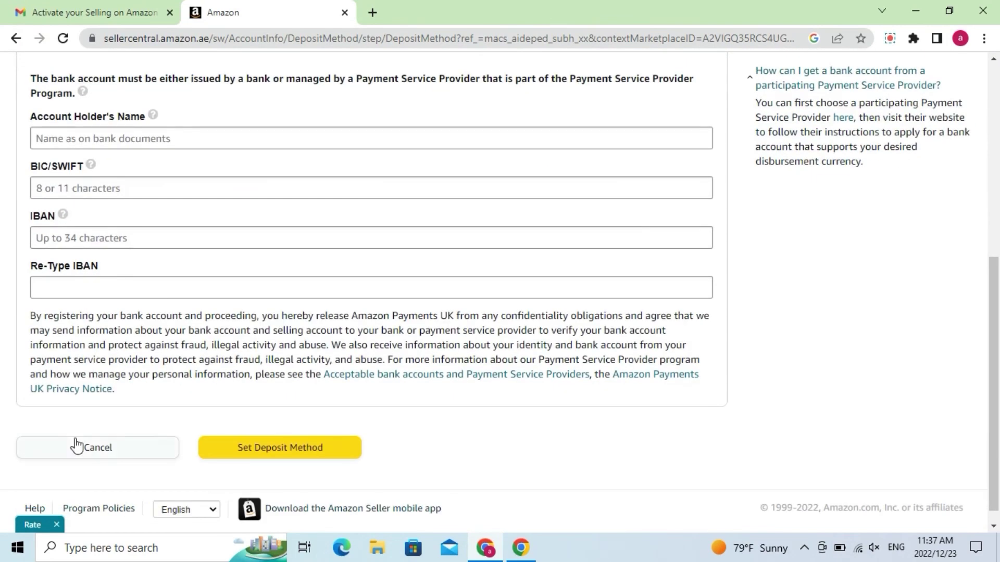
scroll(120, 353, "up", 2)
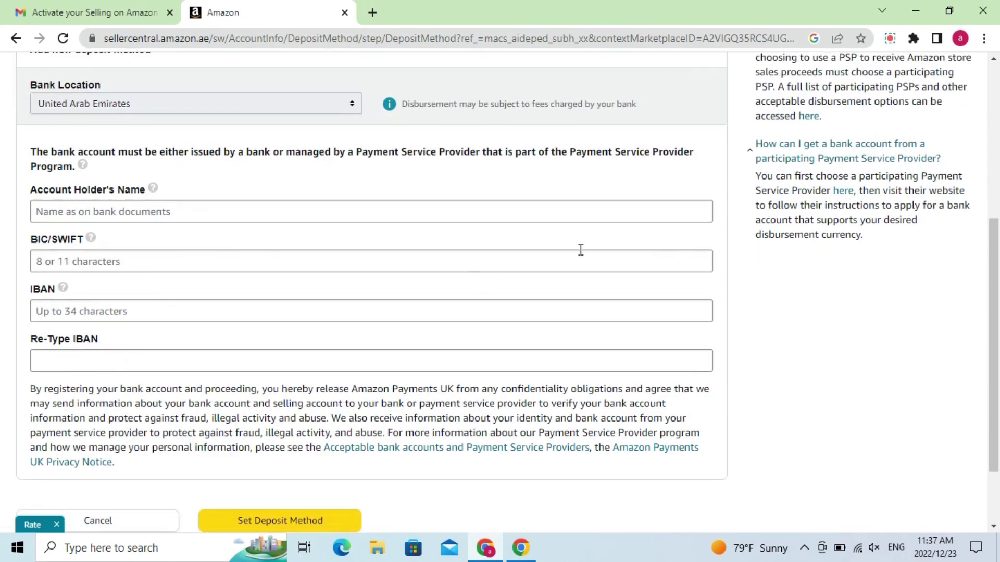
left_click(892, 41)
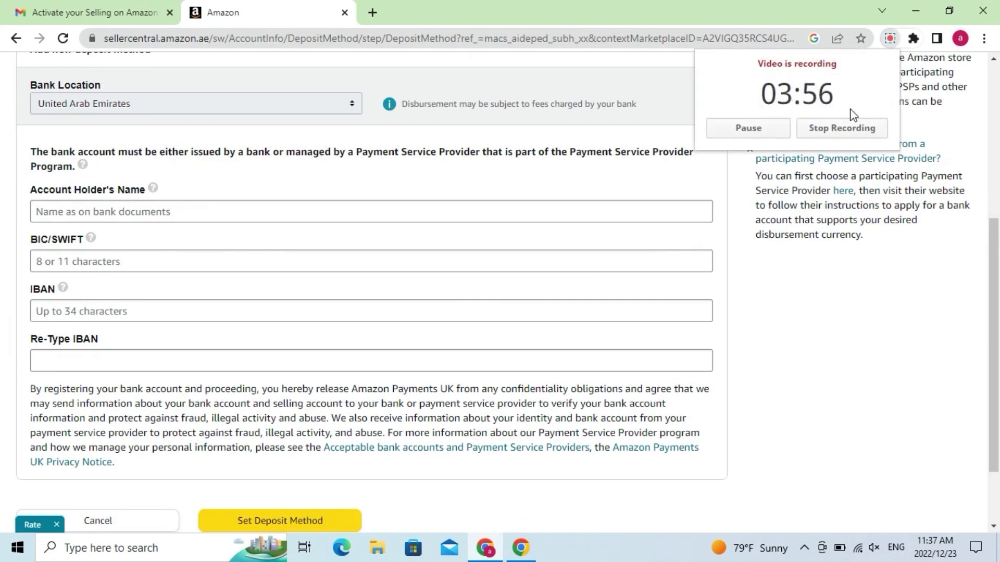
left_click(748, 127)
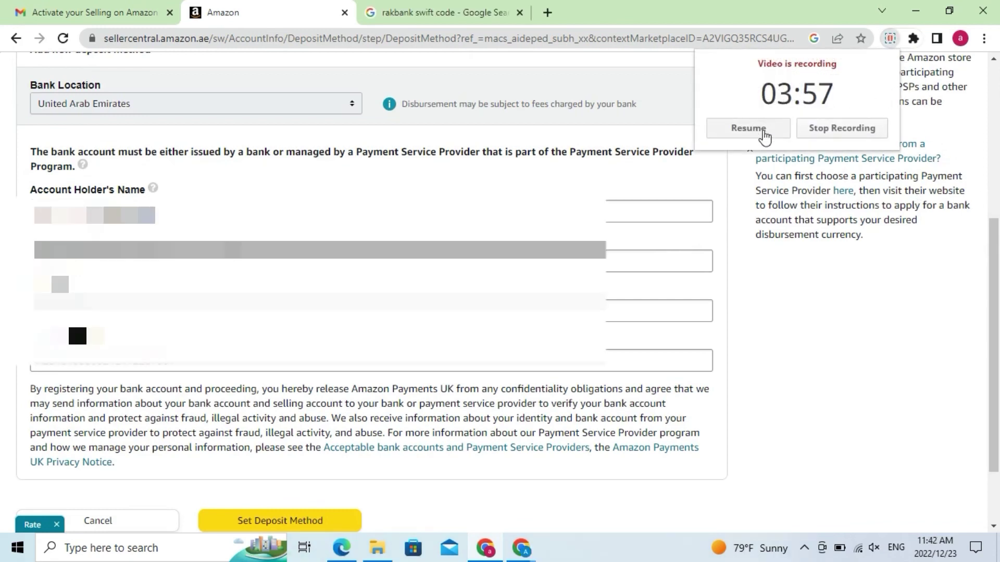
left_click(763, 133)
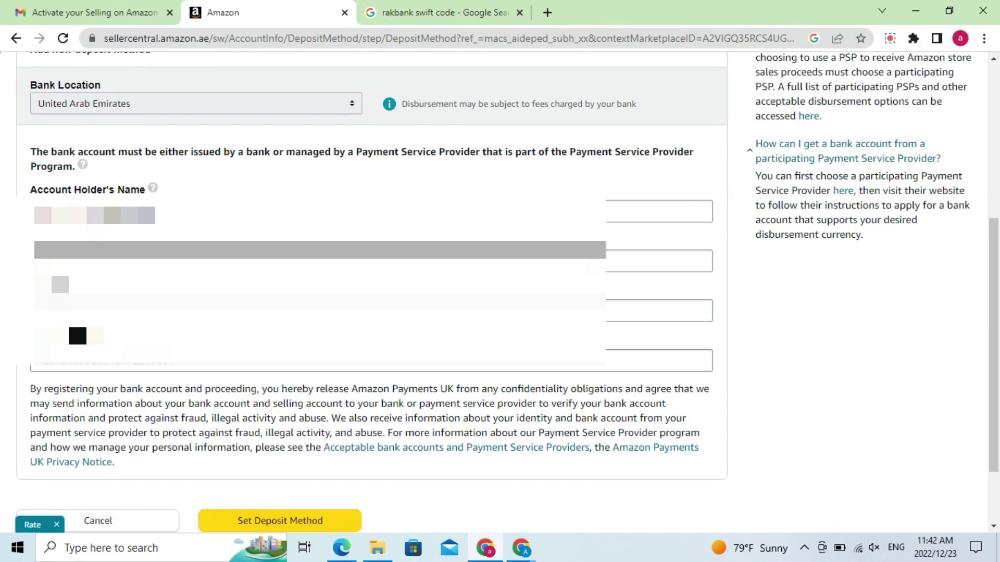
Step: Save the UAE account ending in 001 as Amazon.ae's deposit method and confirm it
left_click(268, 523)
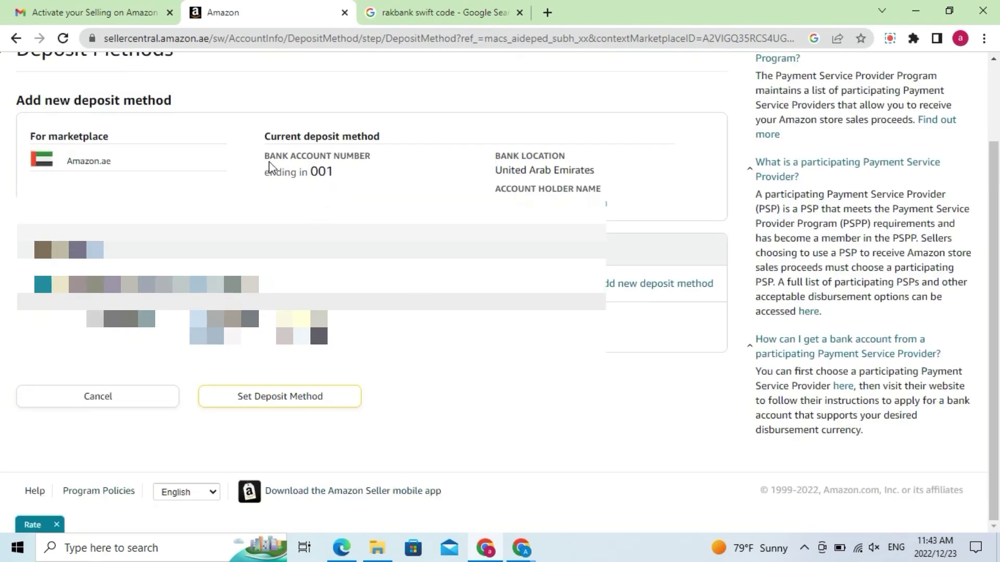
left_click_drag(263, 163, 375, 181)
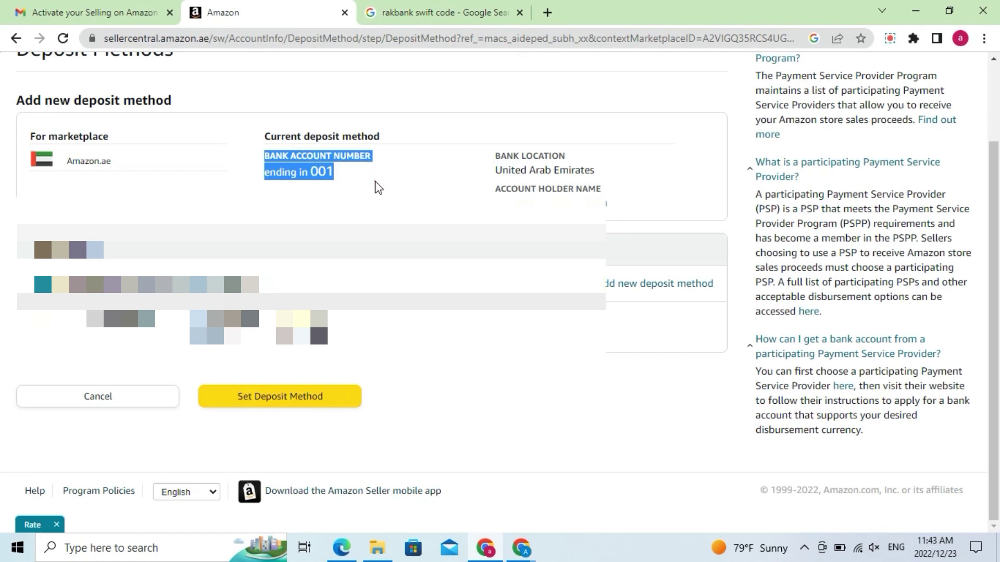
left_click(392, 194)
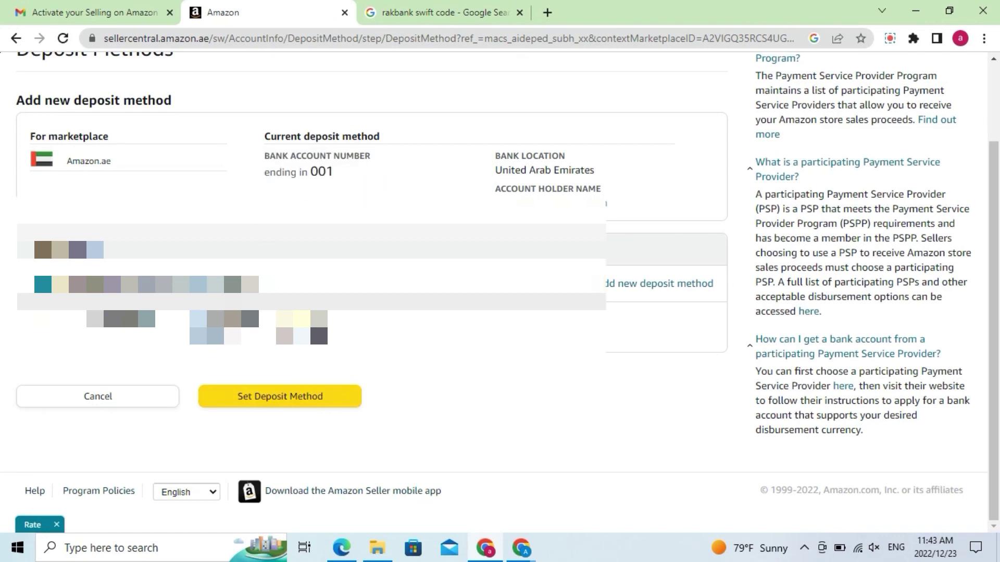
left_click(308, 399)
scroll(417, 382, "up", 2)
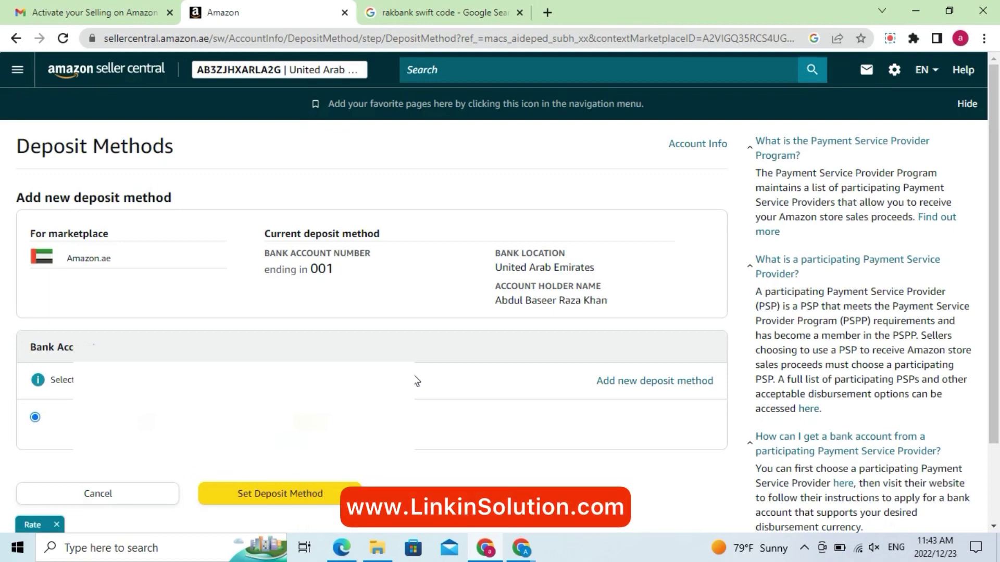
Step: Return to the Seller Central home dashboard and reload it to recheck the Deposit Method warning
left_click(77, 82)
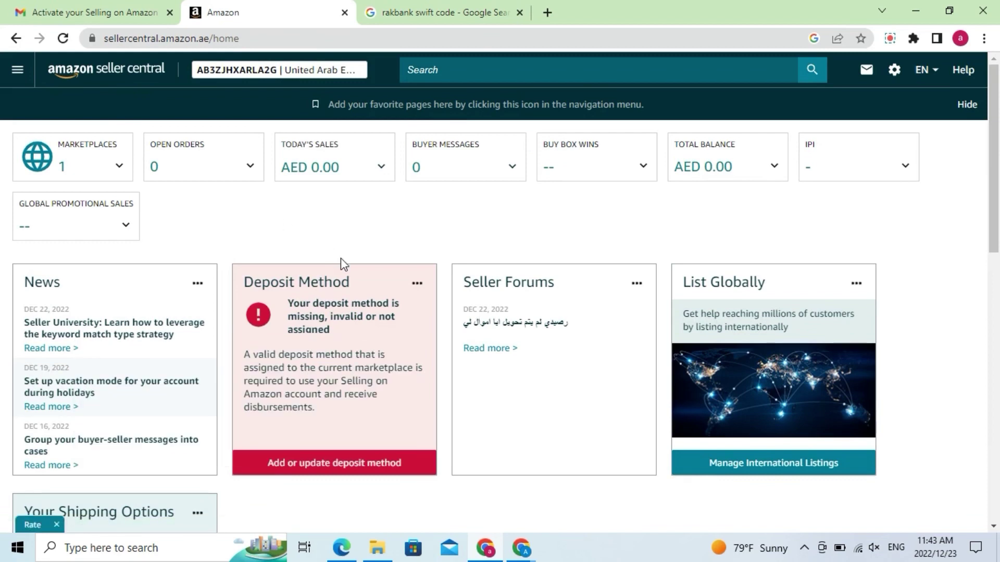
left_click(58, 46)
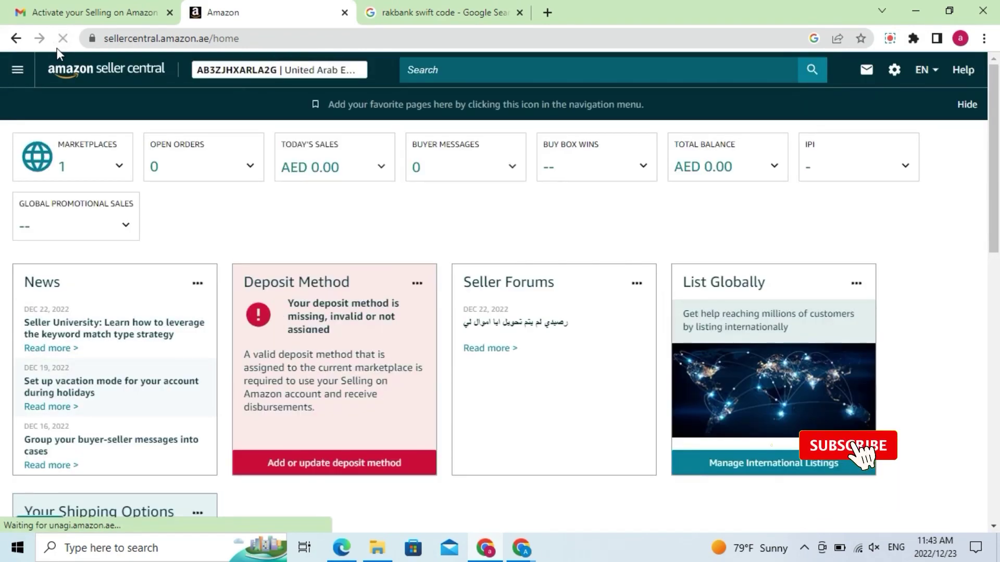